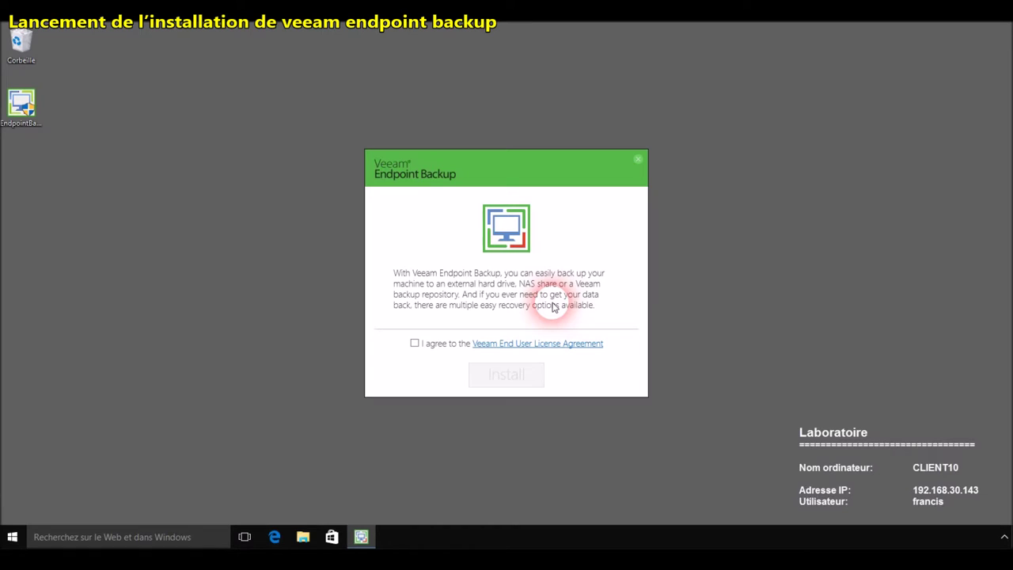
Step: Install Veeam Endpoint Backup, accepting the license agreement and choosing to configure the backup later
click(414, 343)
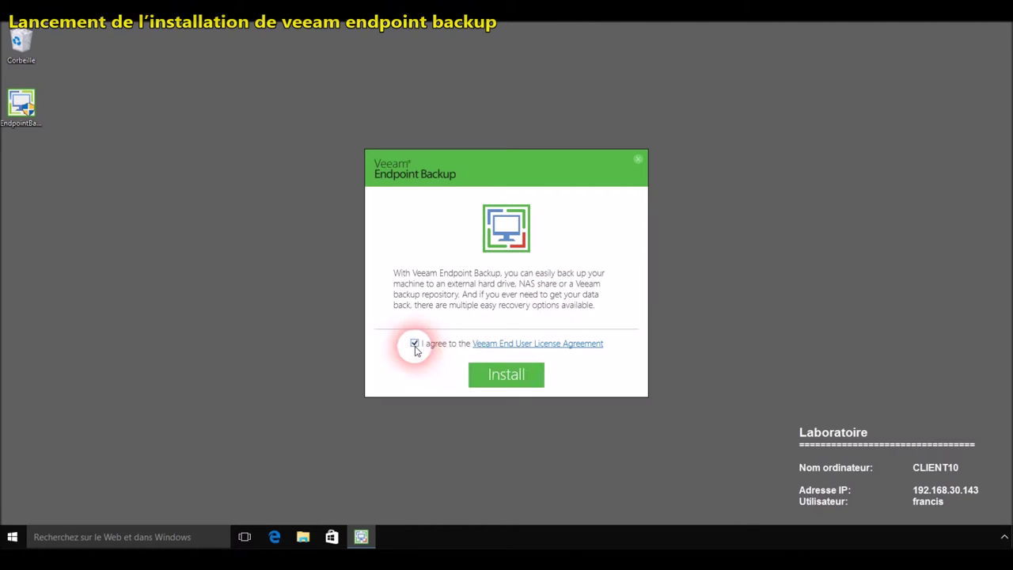
click(504, 380)
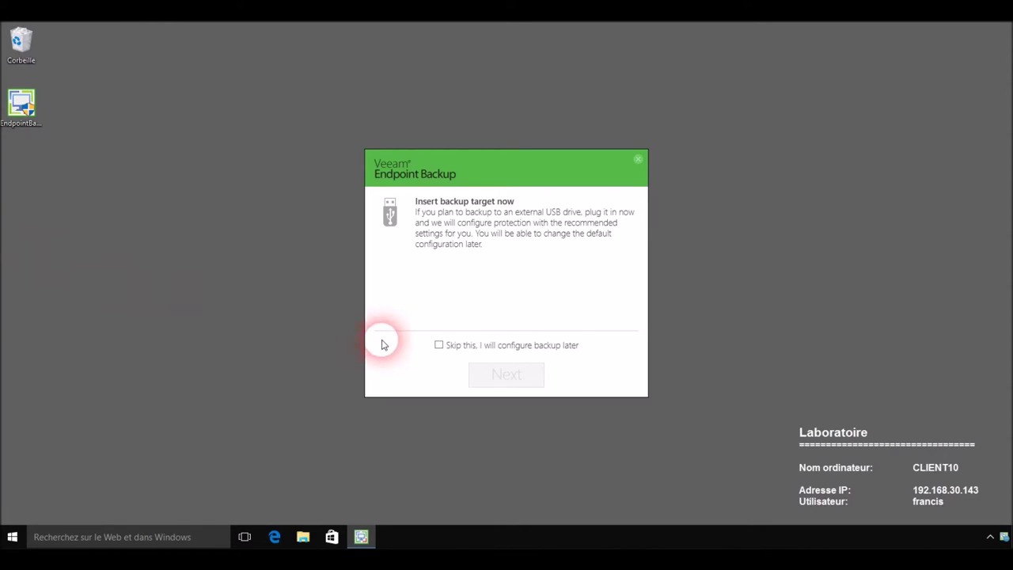
click(439, 346)
click(524, 381)
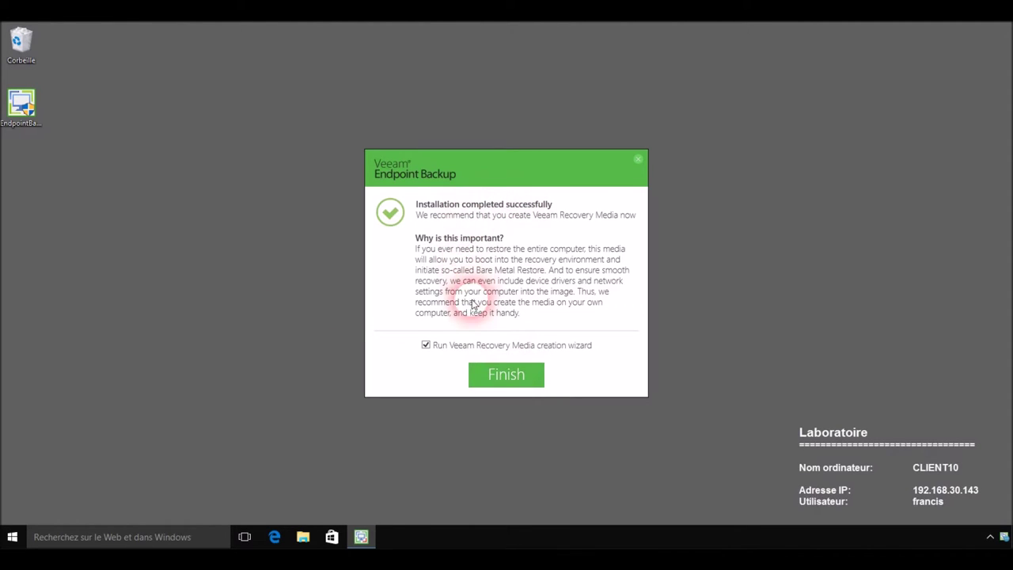
Step: Create the recovery media as the ISO image VeeamRecoveryMedia_CLIENT10.iso in the Documents folder, including network settings and hardware drivers
click(523, 378)
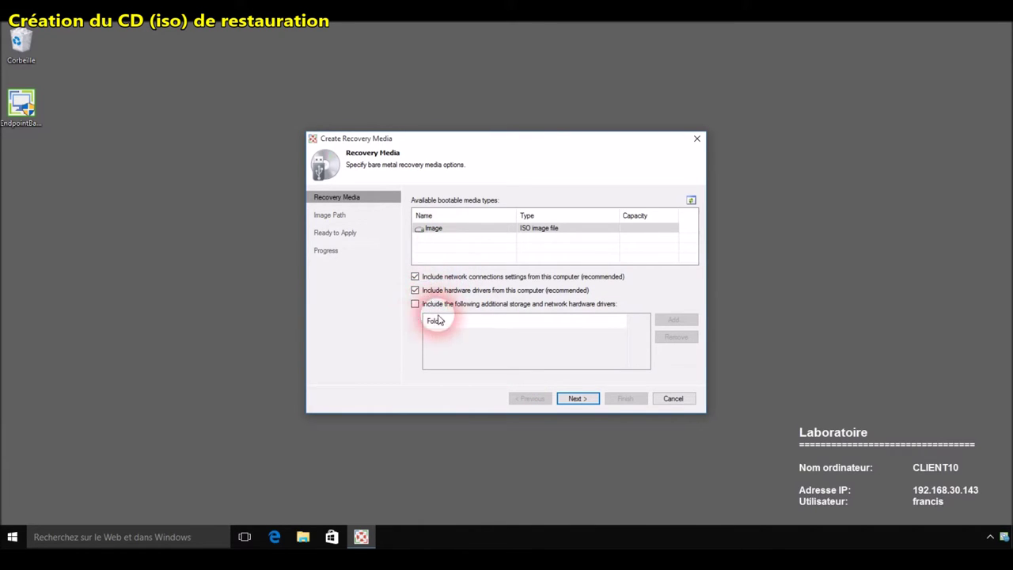
click(582, 405)
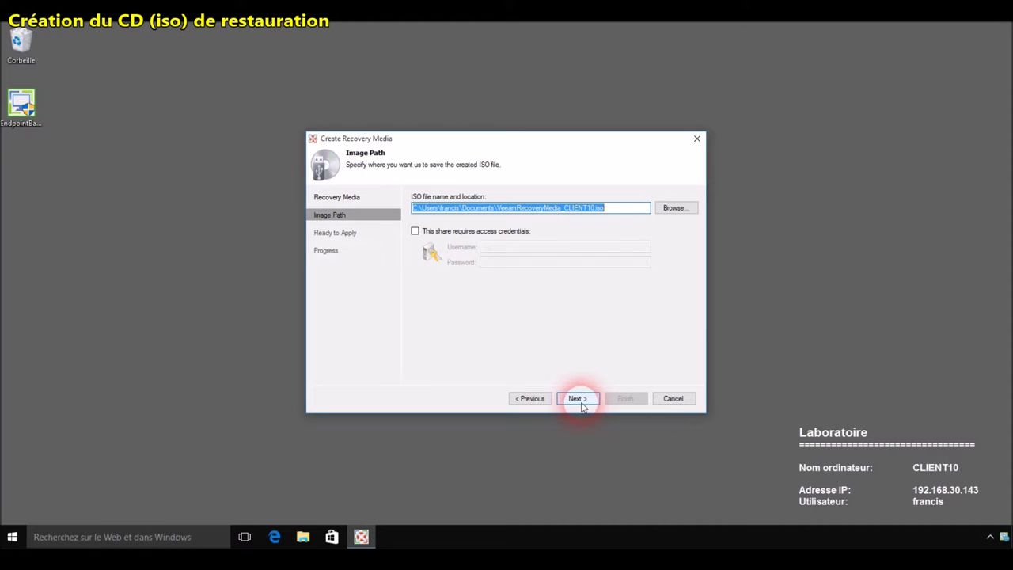
click(615, 208)
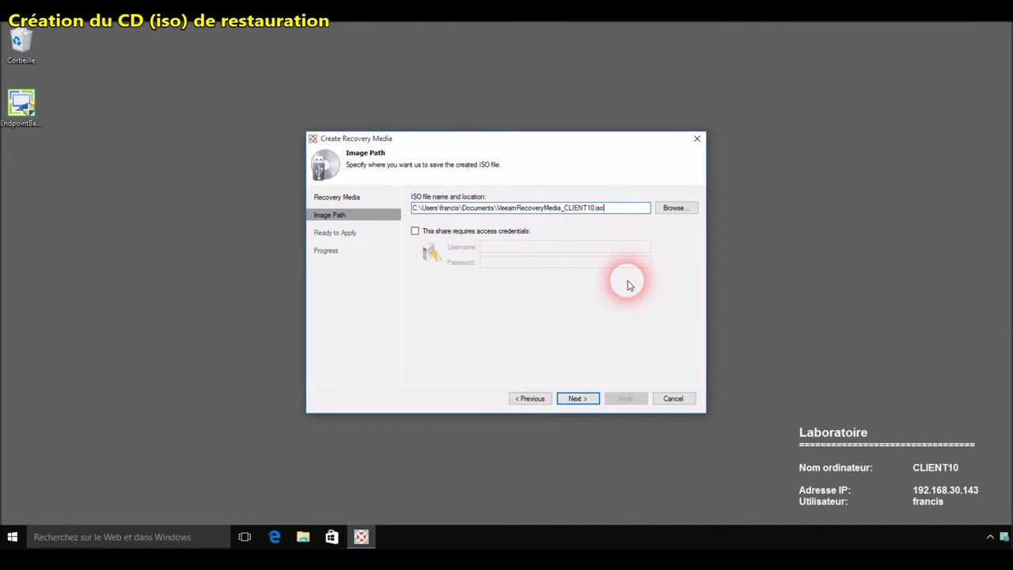
click(576, 400)
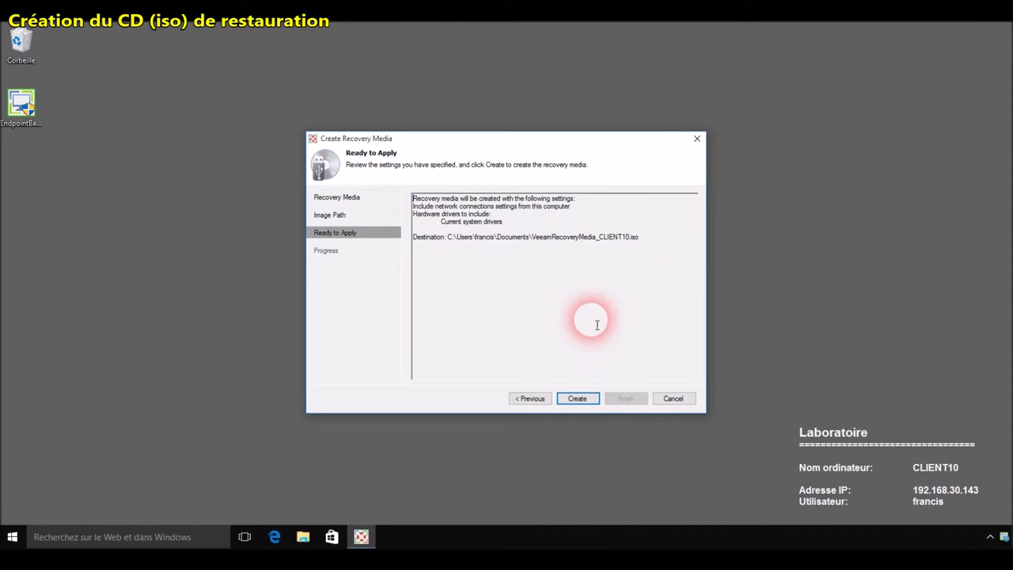
click(577, 398)
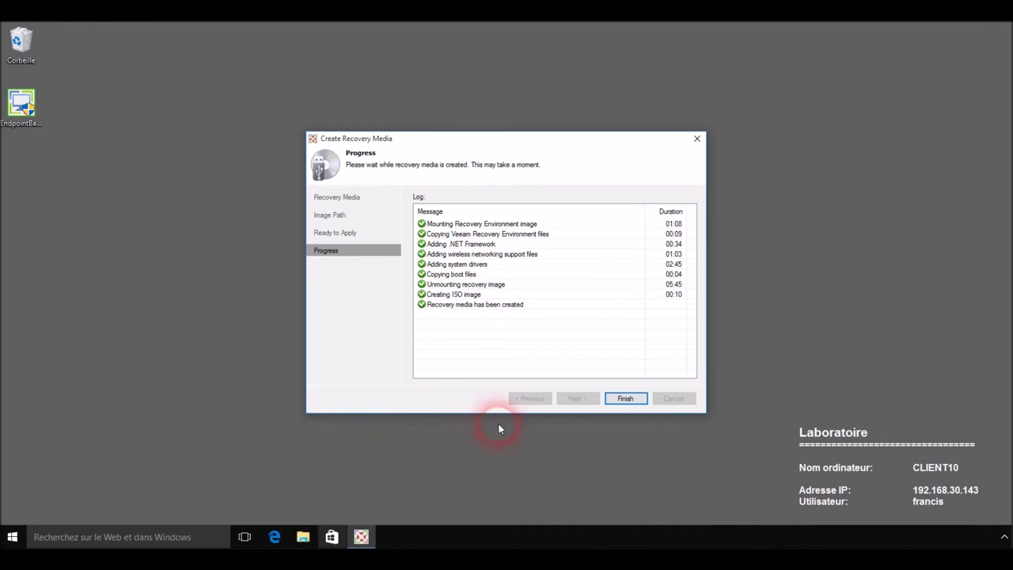
click(626, 399)
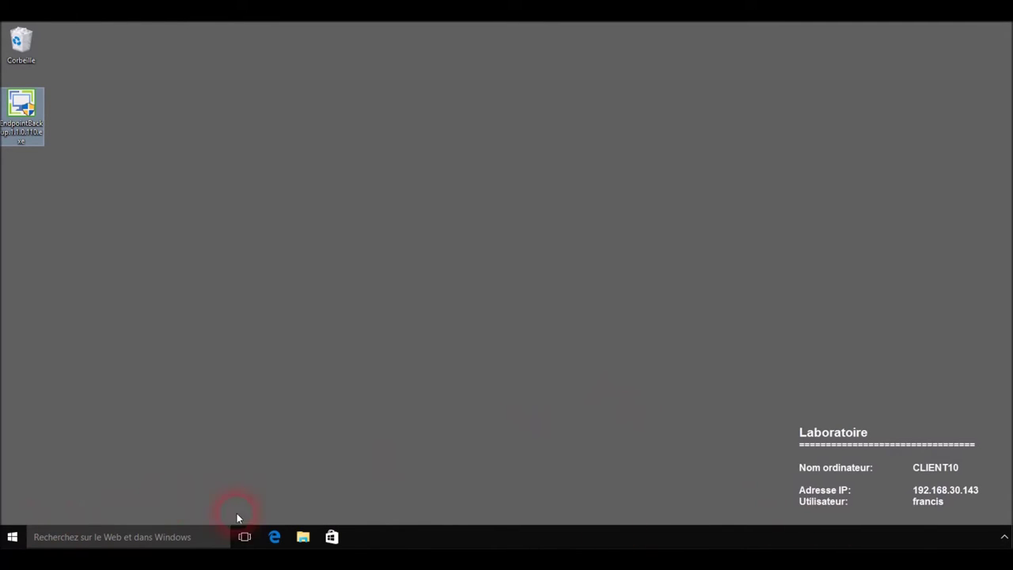
Step: Open Veeam Endpoint Backup and choose Entire computer as the backup mode
click(7, 540)
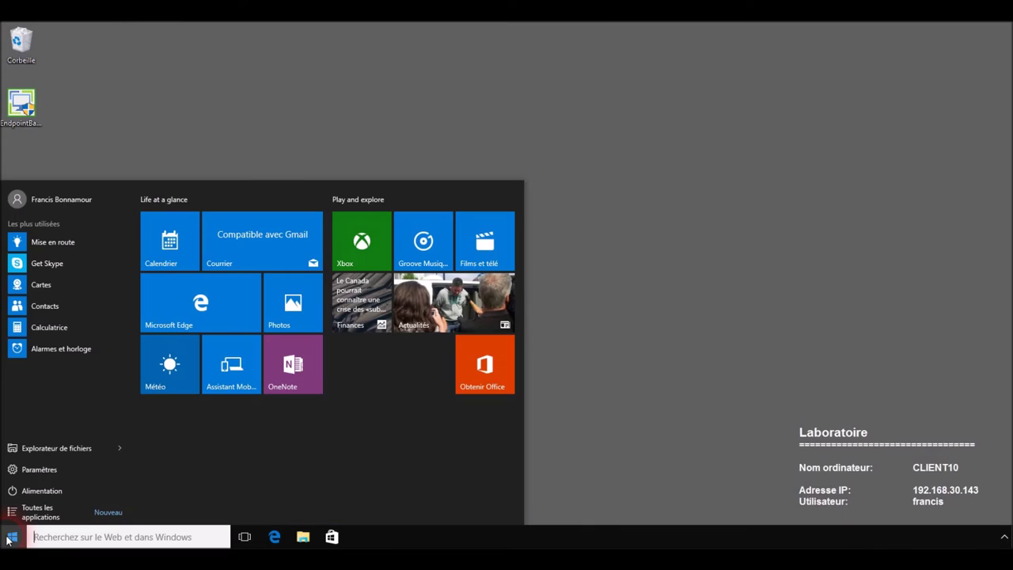
click(104, 512)
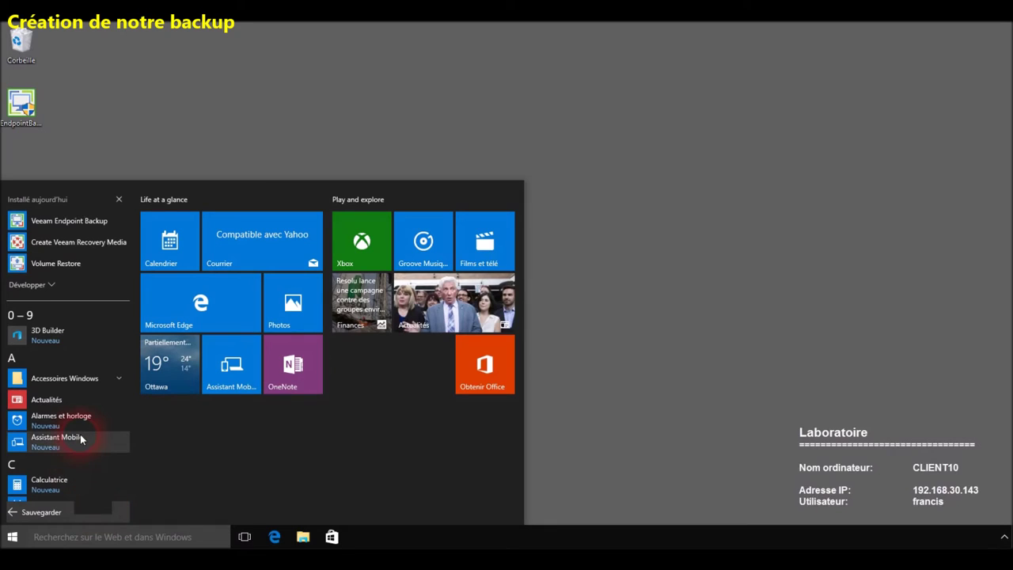
scroll(80, 434, down, 2)
scroll(82, 434, up, 2)
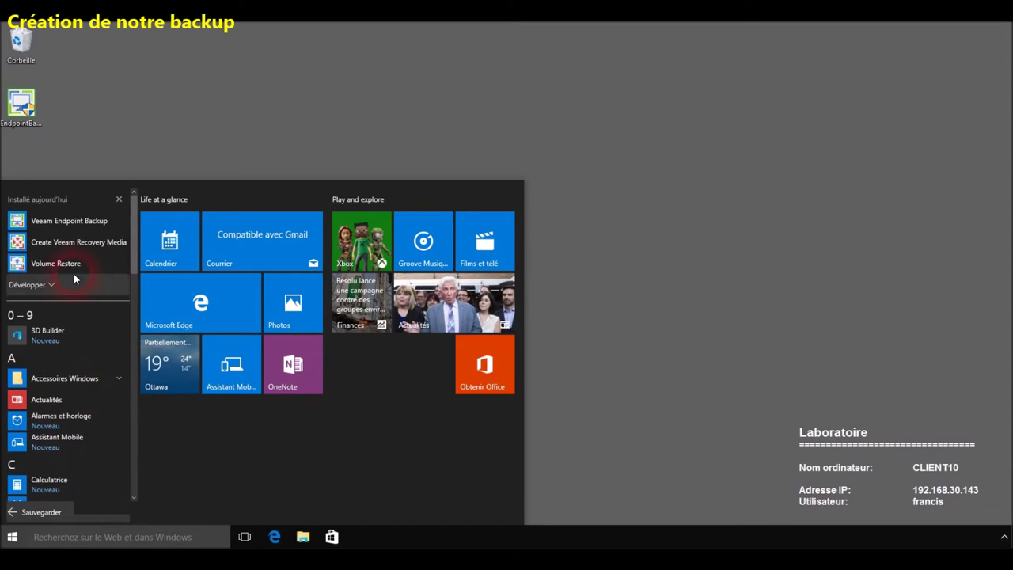
click(94, 230)
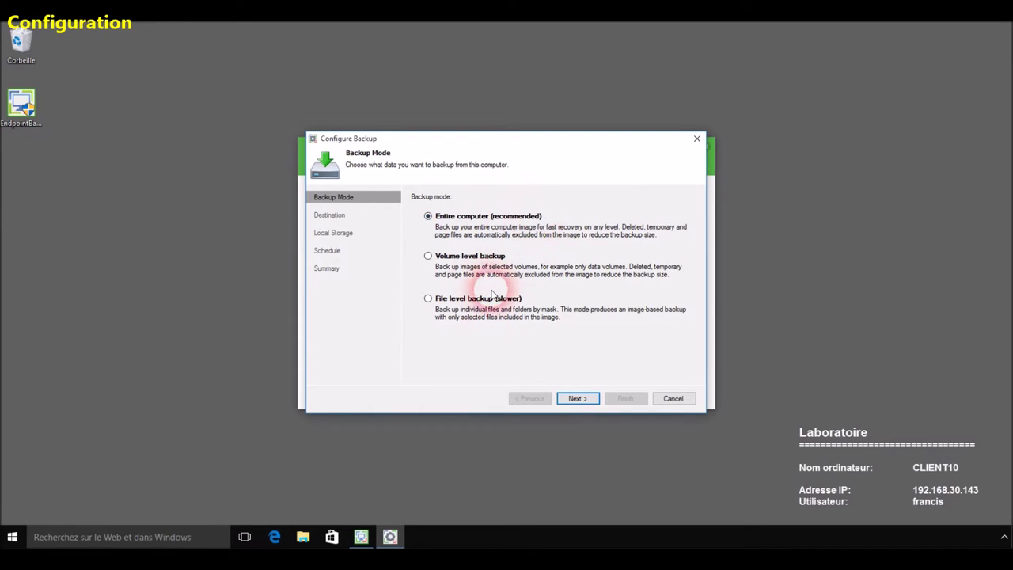
click(586, 403)
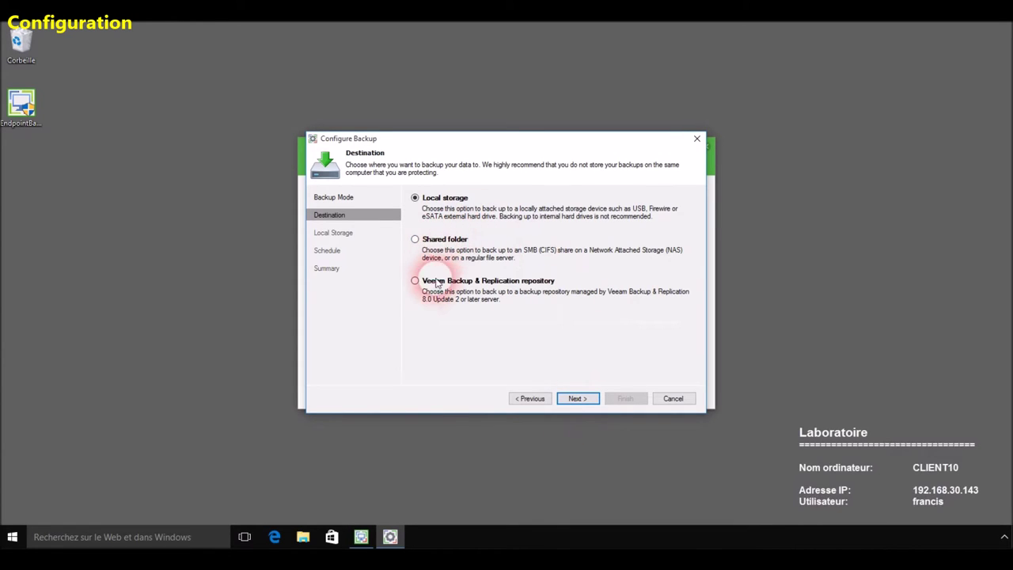
Step: Set the backup destination to the Default Backup Repository on the Veeam Backup & Replication server "veeam", keeping 14 days of restore points
click(416, 281)
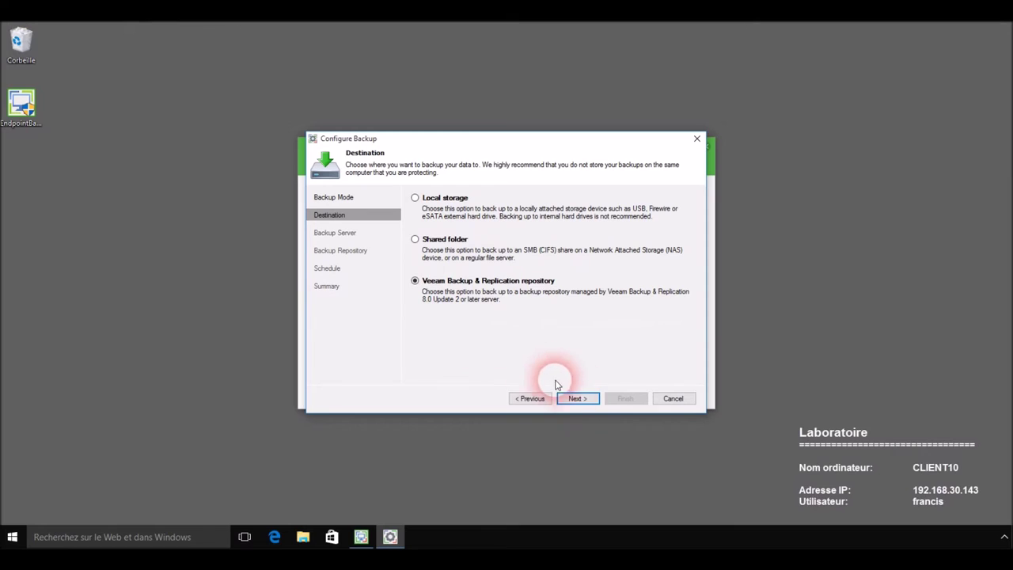
click(582, 398)
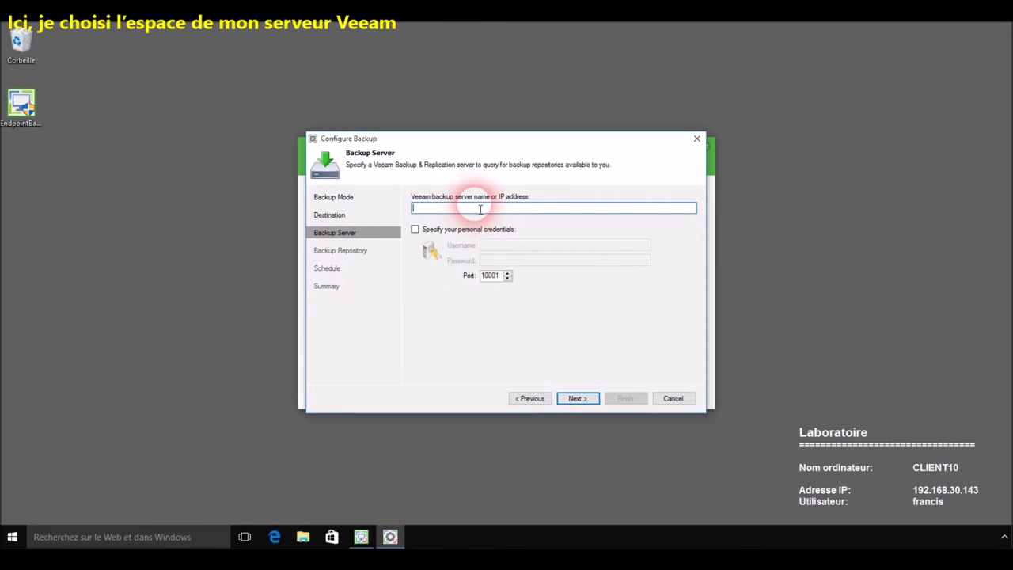
text(veeam)
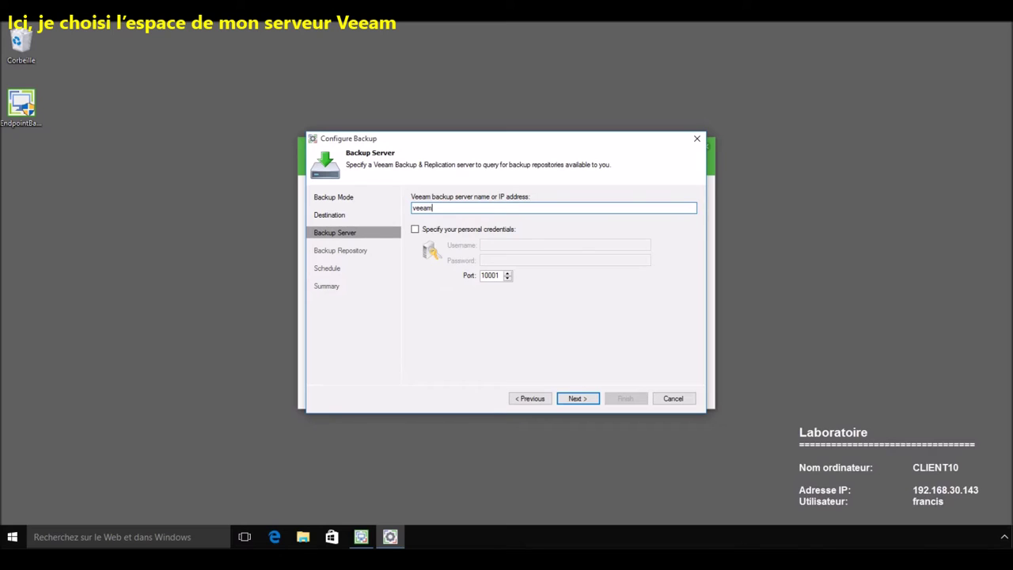
click(578, 399)
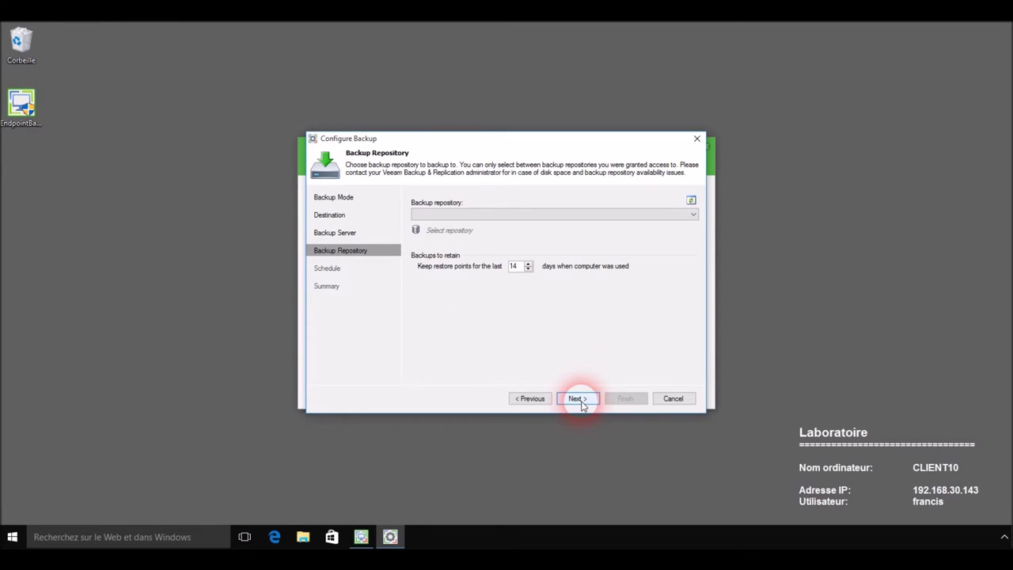
click(694, 217)
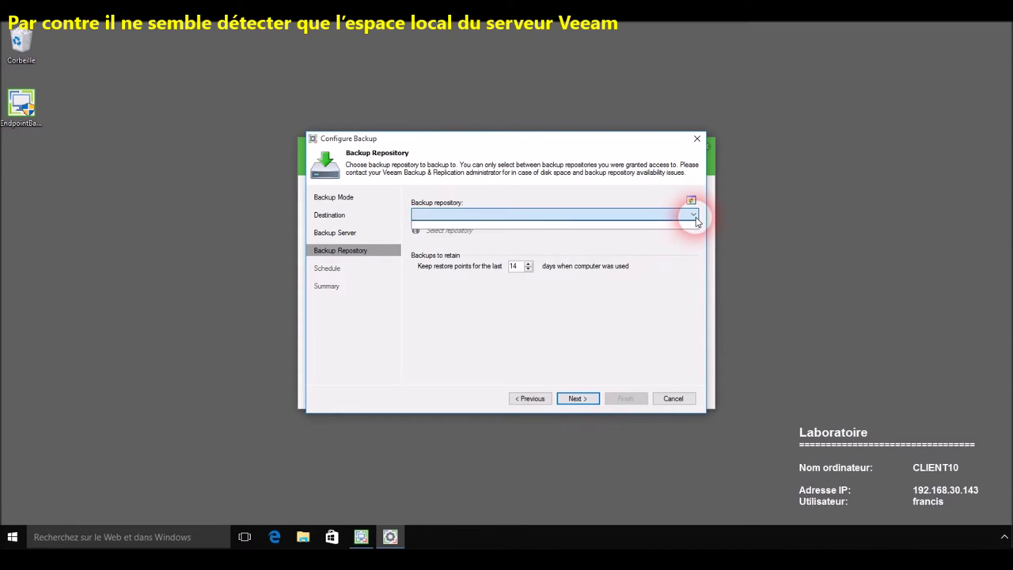
click(566, 225)
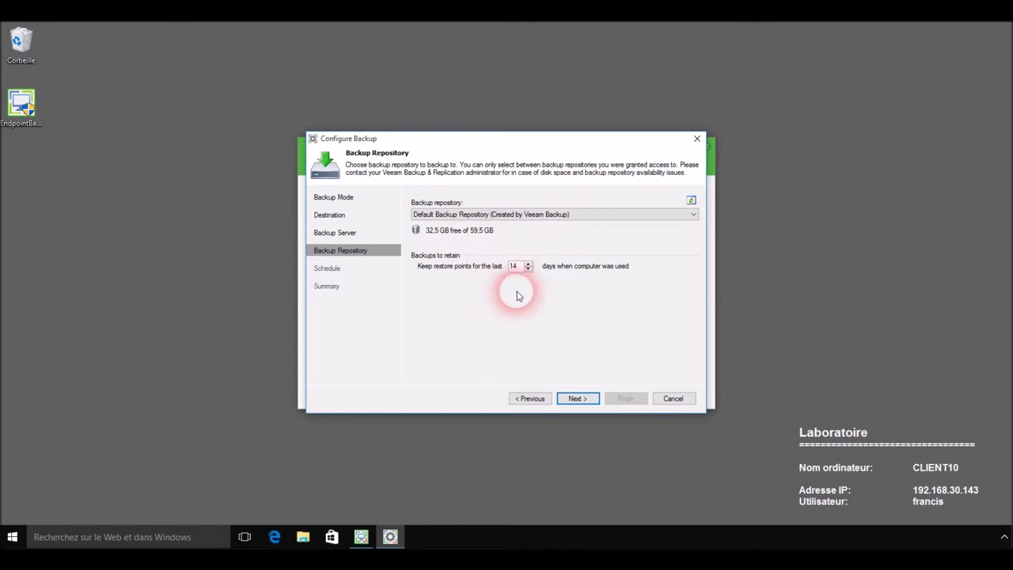
click(577, 401)
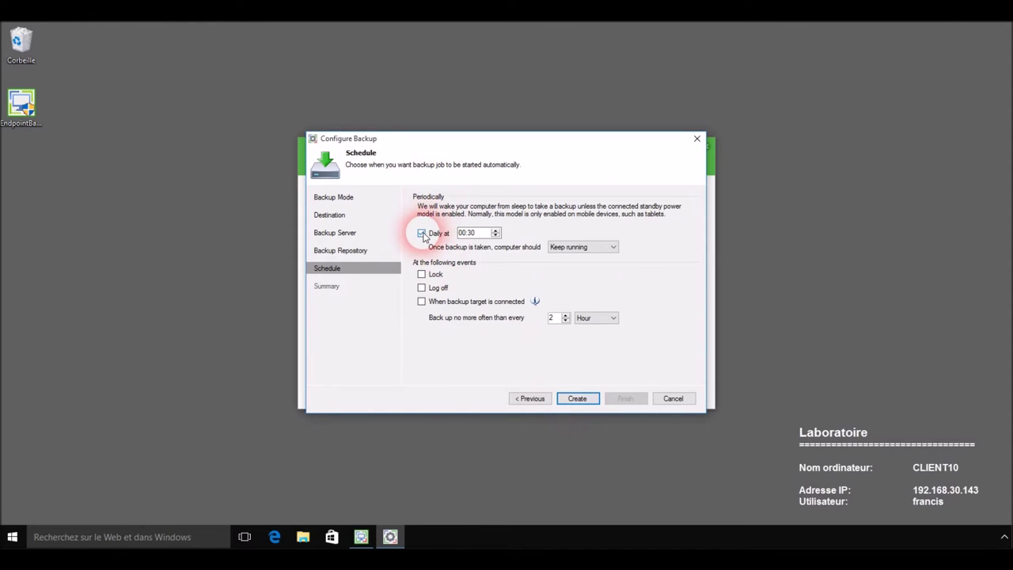
Step: Turn off the daily schedule, create the backup job and run it when the wizard finishes
click(422, 233)
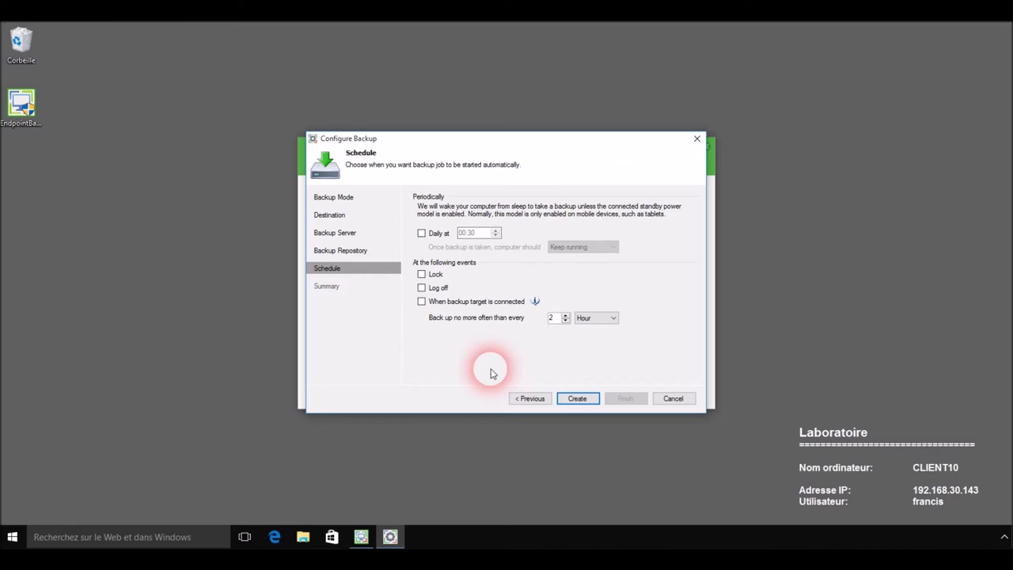
click(590, 402)
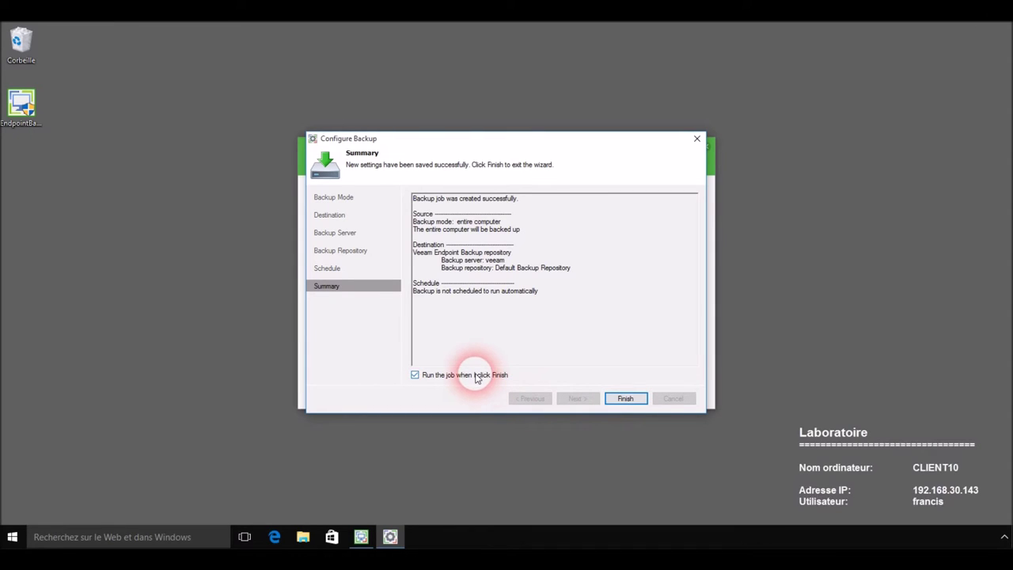
click(627, 400)
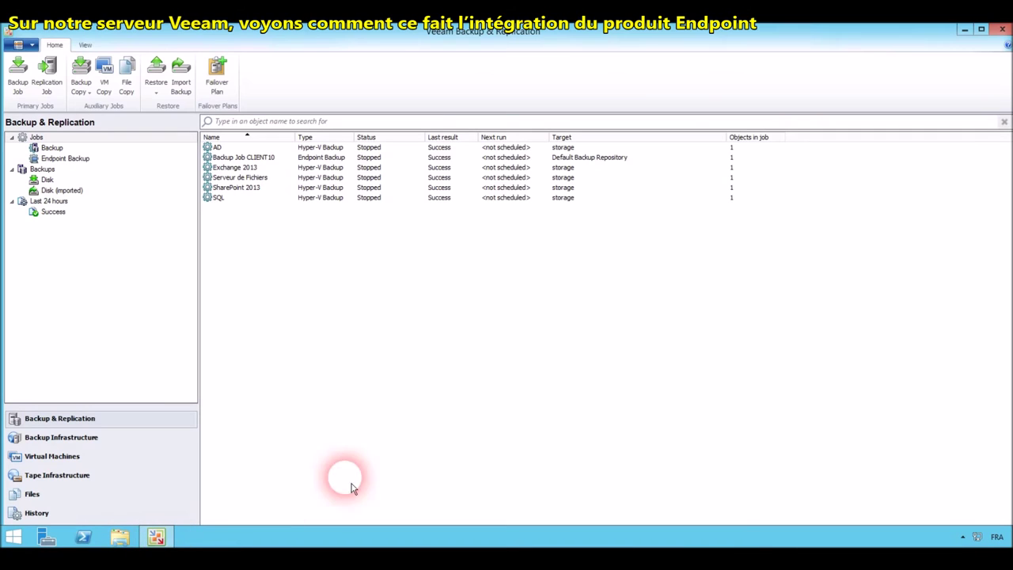
Step: In Veeam Backup & Replication, examine the CLIENT10 endpoint backup job and the actions available for it
click(60, 158)
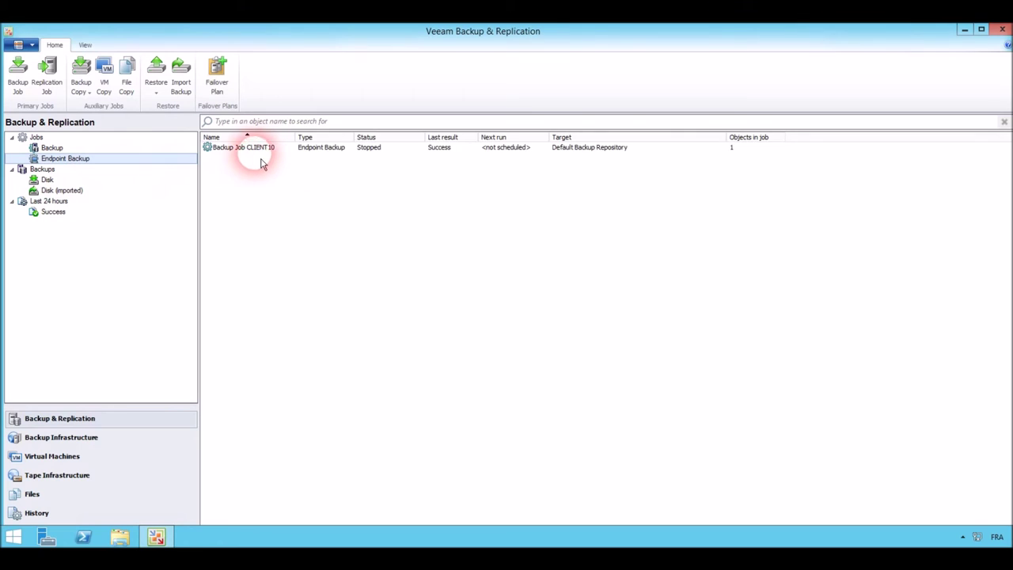
click(445, 155)
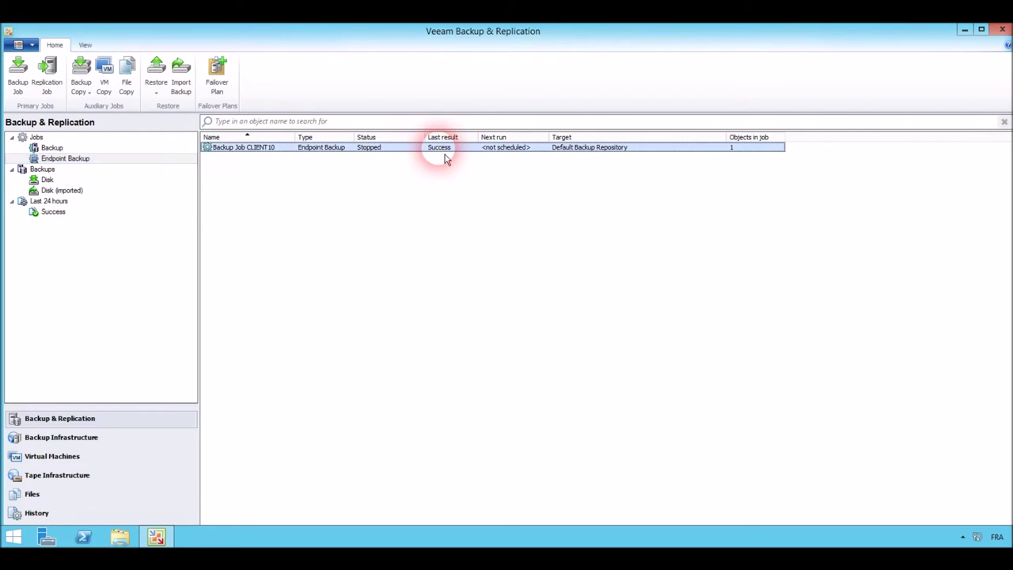
right_click(445, 156)
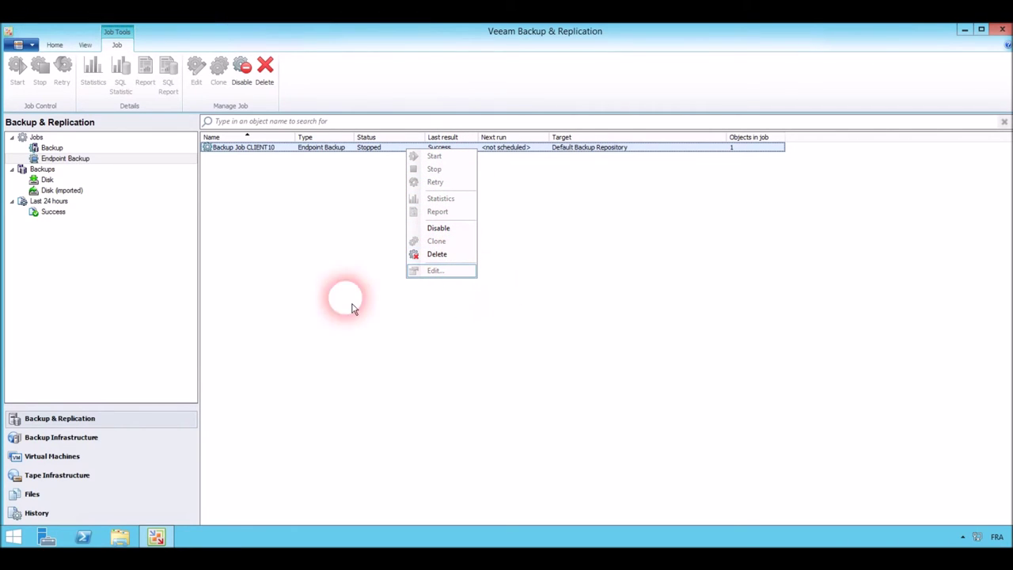
click(271, 292)
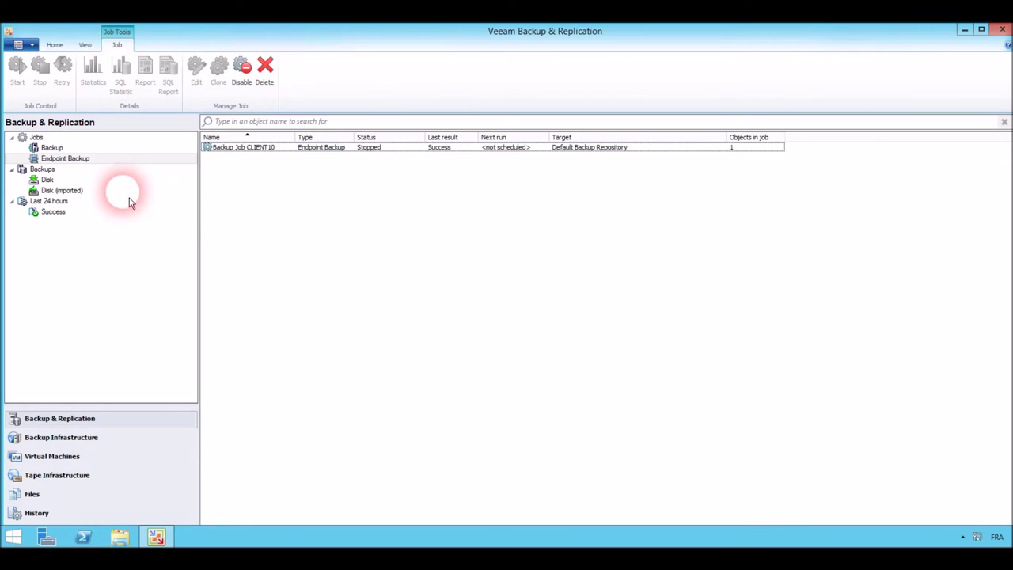
Step: Review the backup repositories in the backup infrastructure and return to the Backup & Replication view
click(68, 440)
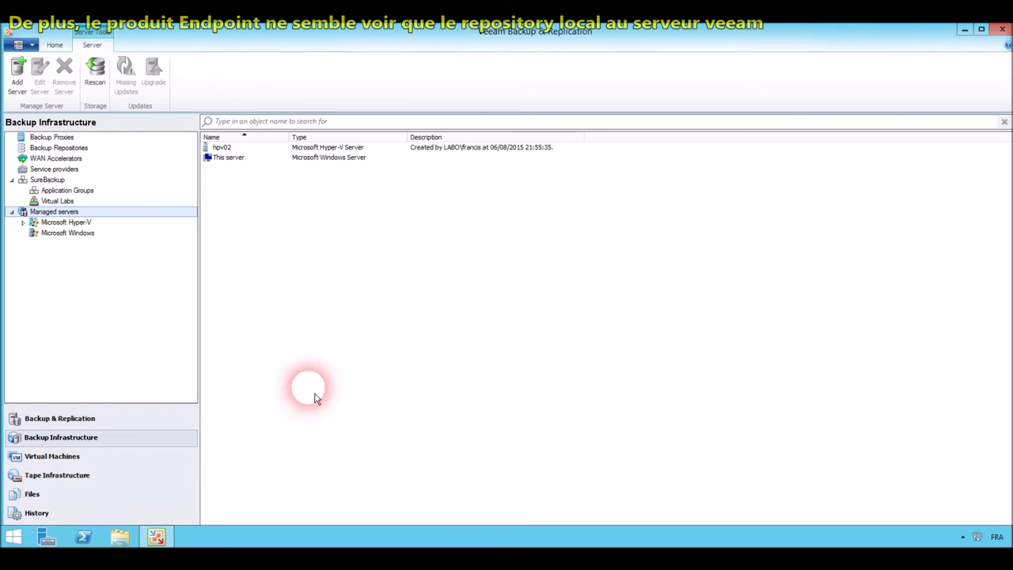
click(57, 148)
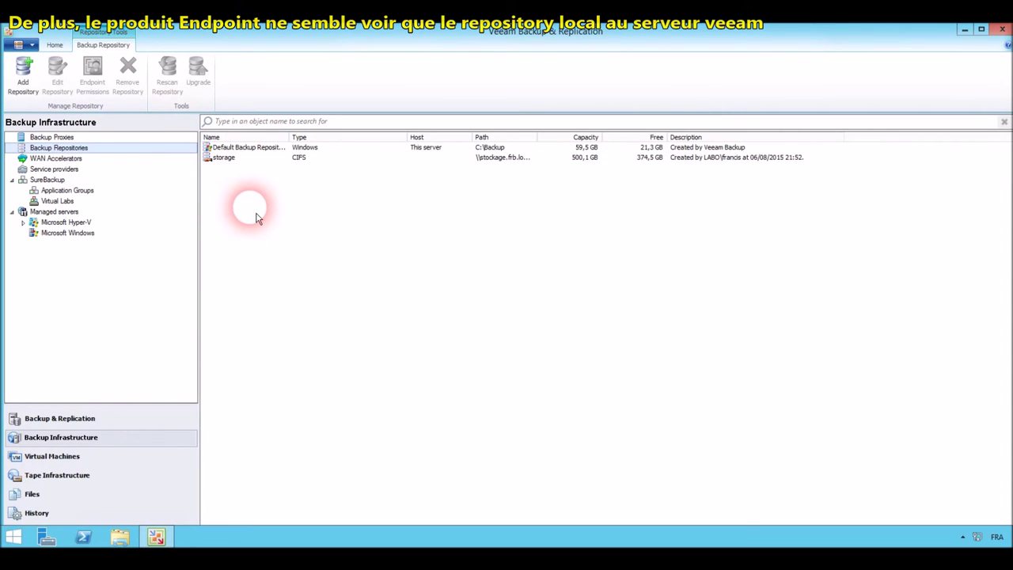
click(101, 425)
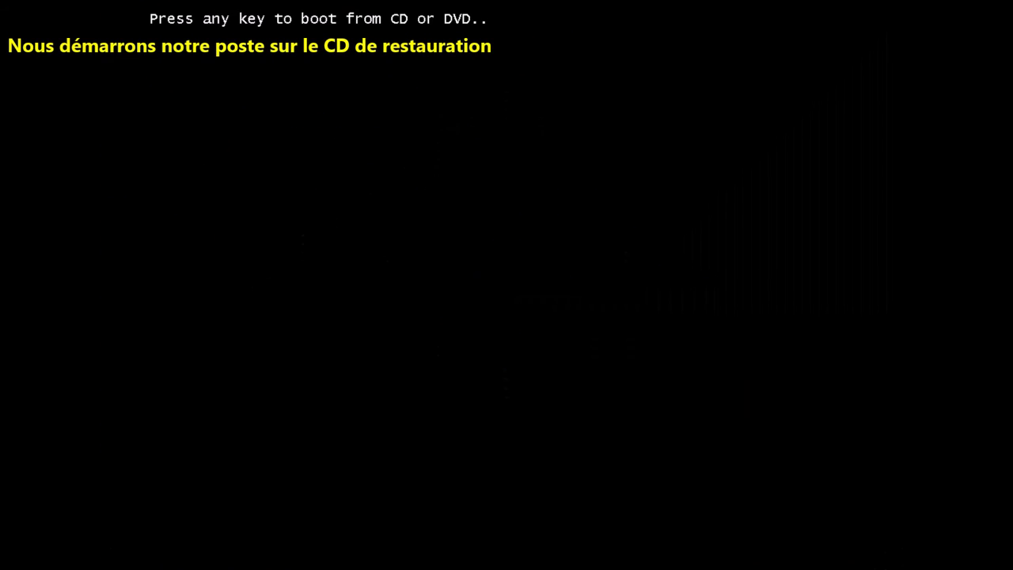
Step: Boot the computer from the recovery CD and start Bare Metal Recovery
click(364, 117)
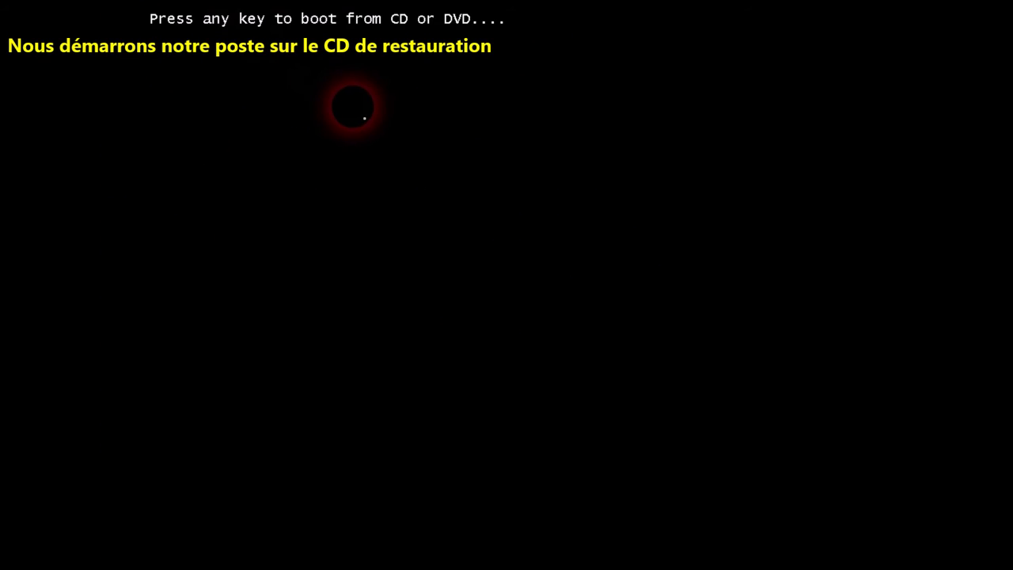
key(Return)
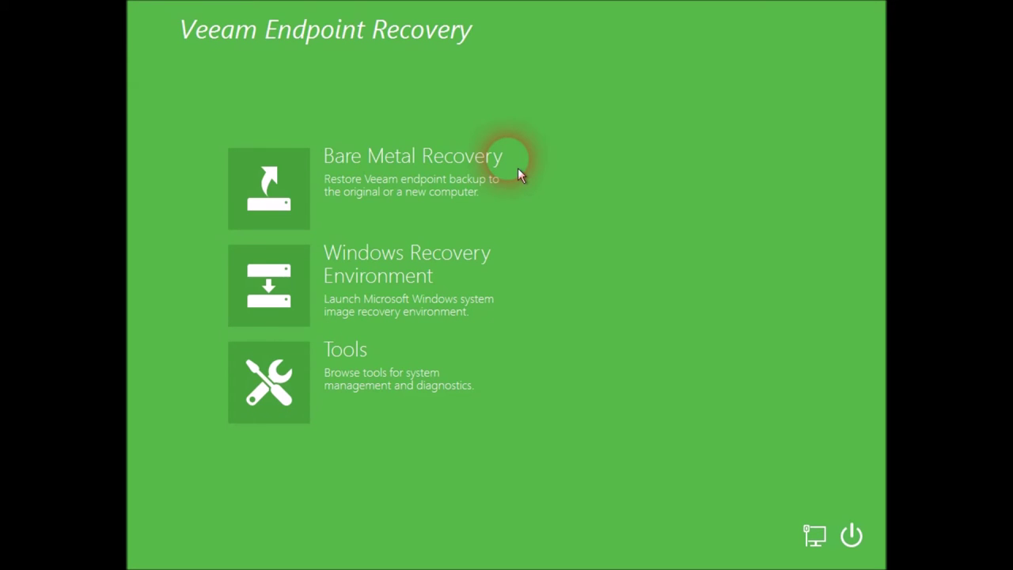
click(436, 187)
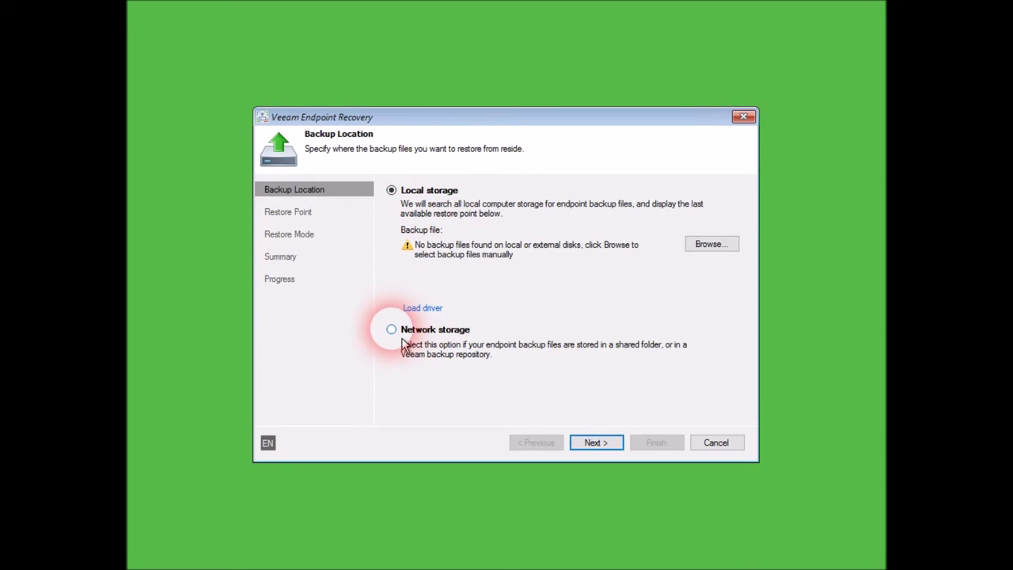
Step: Set the backup location to network storage, using a Veeam backup repository as the source
click(403, 338)
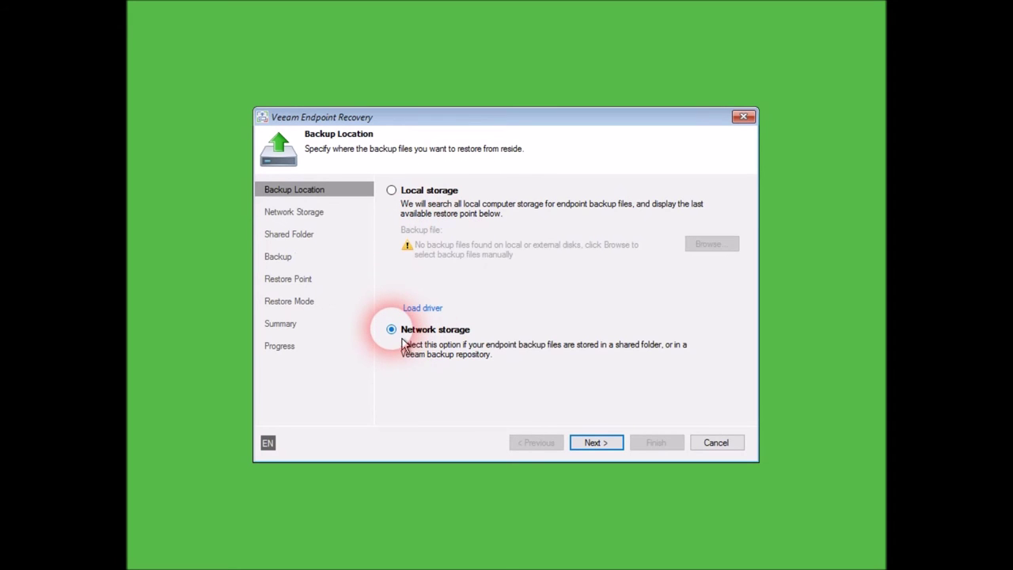
click(597, 445)
click(392, 232)
click(596, 443)
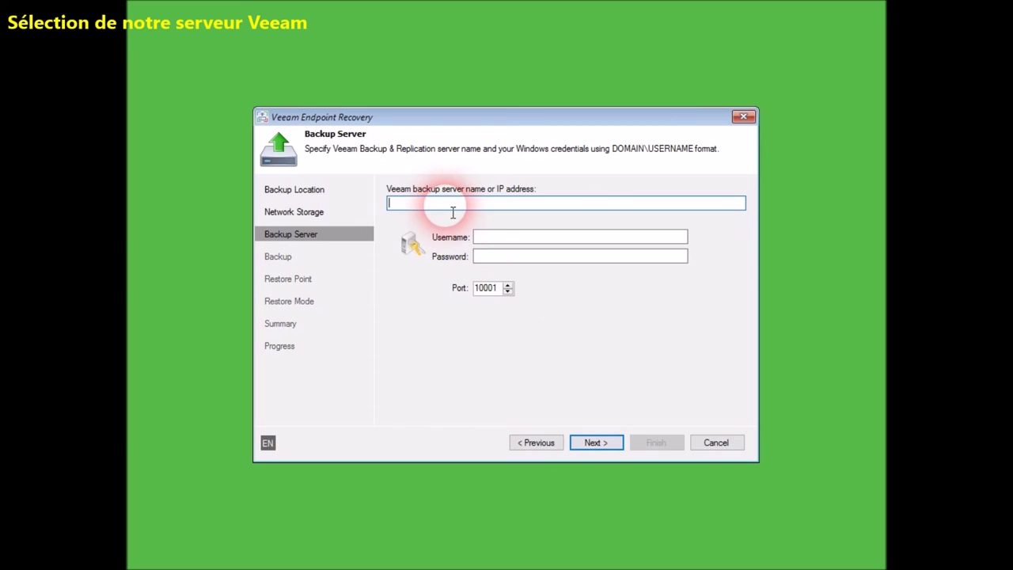
Step: Connect to the Veeam backup server "veeam" with the domain username in the labo domain and the account password
text(veeam)
click(498, 237)
text(labo~)
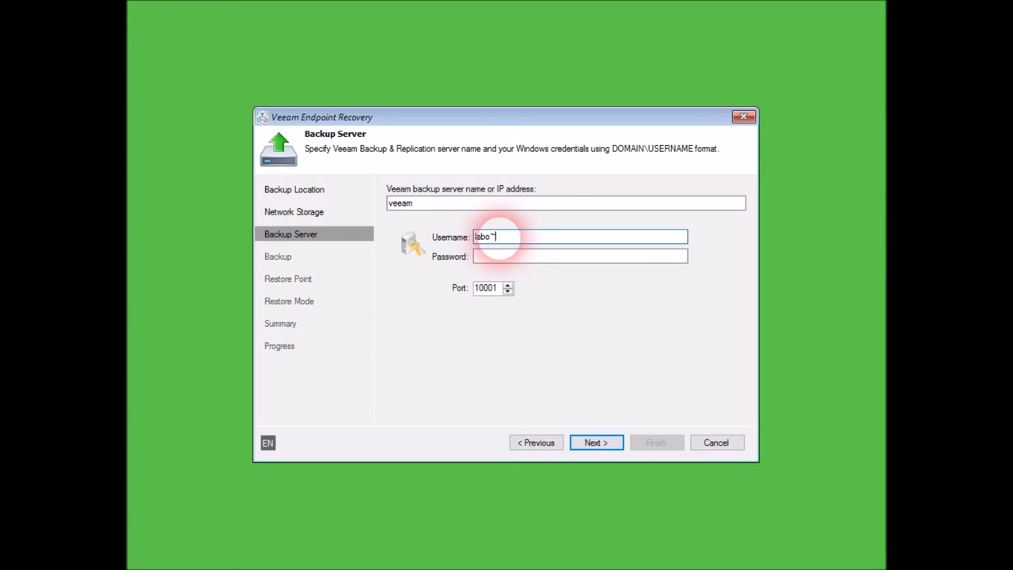
key(BackSpace)
text(\francis)
key(Tab)
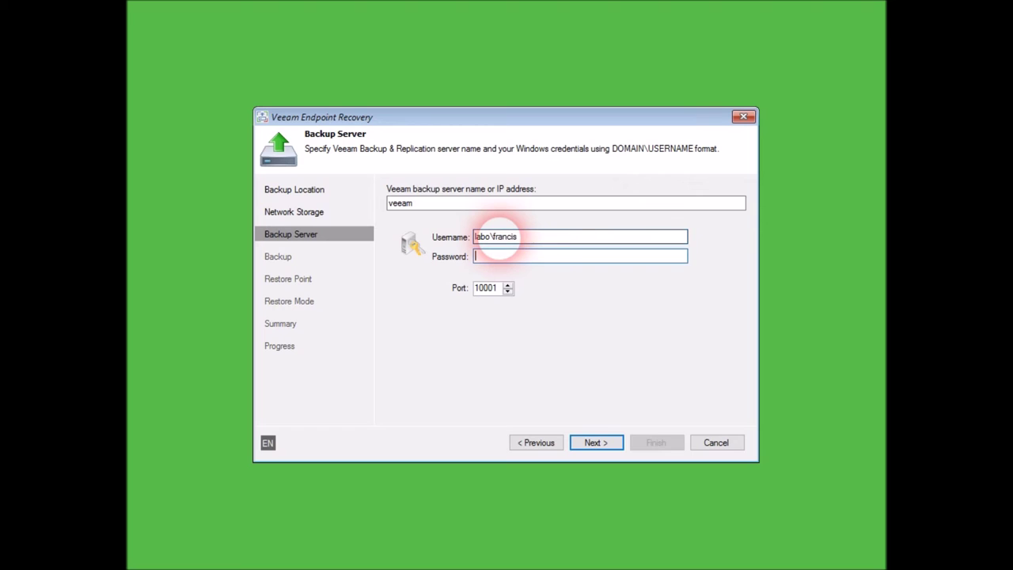
text(••••••••••)
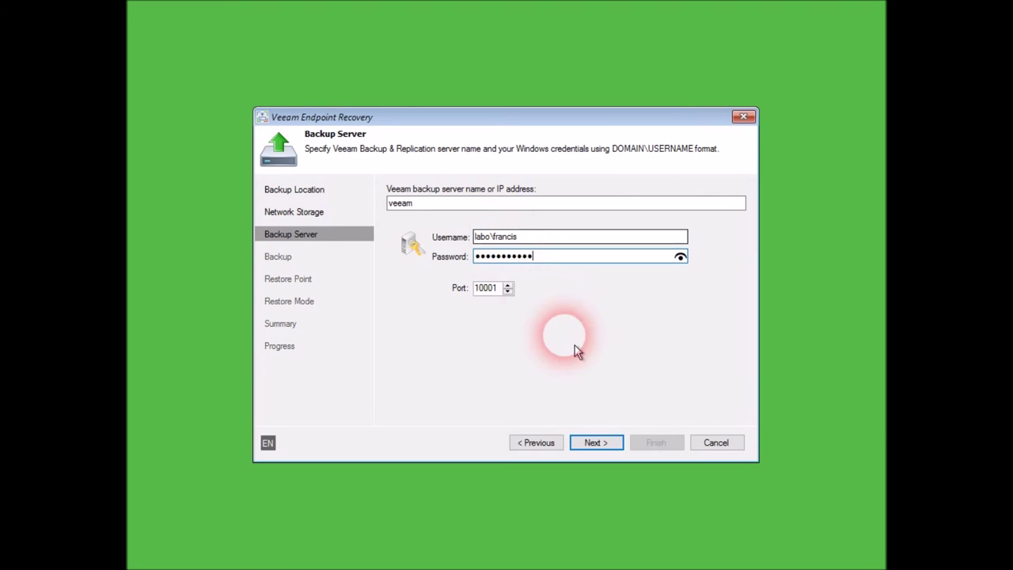
click(611, 449)
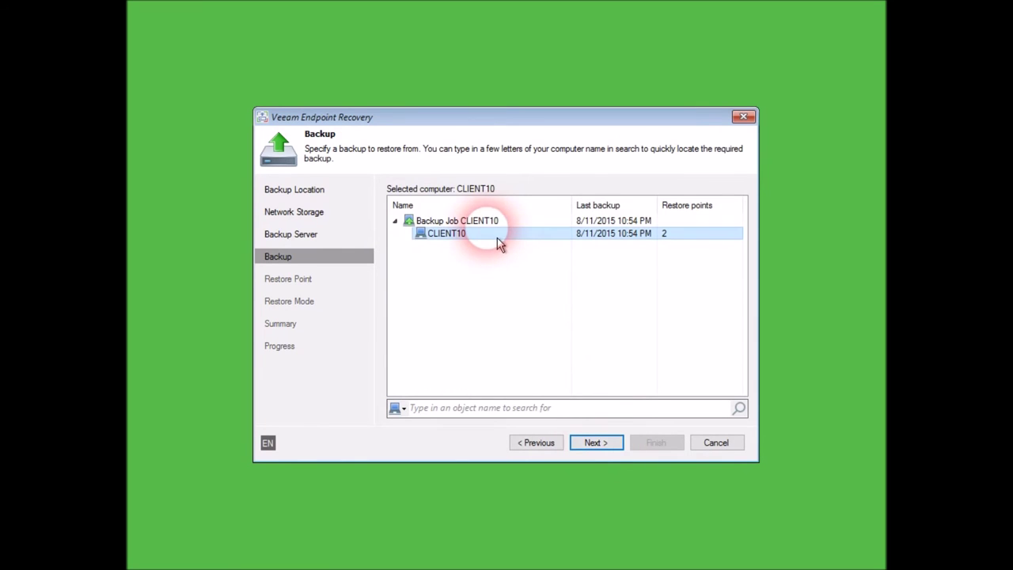
Step: Select the CLIENT10 backup's 8/11/2015 10:54 PM restore point and set the restore mode to Manual restore (advanced)
click(606, 450)
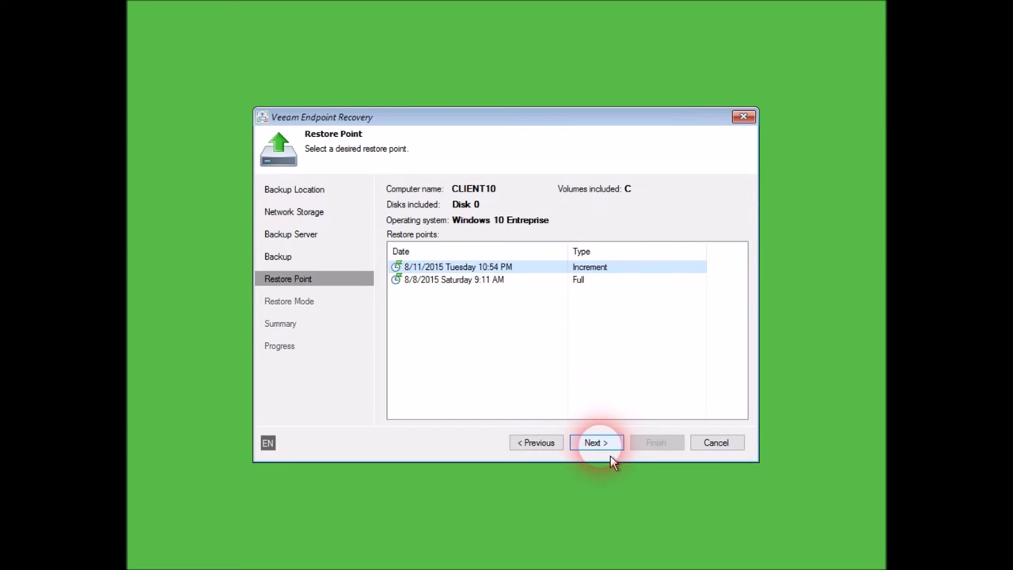
click(602, 445)
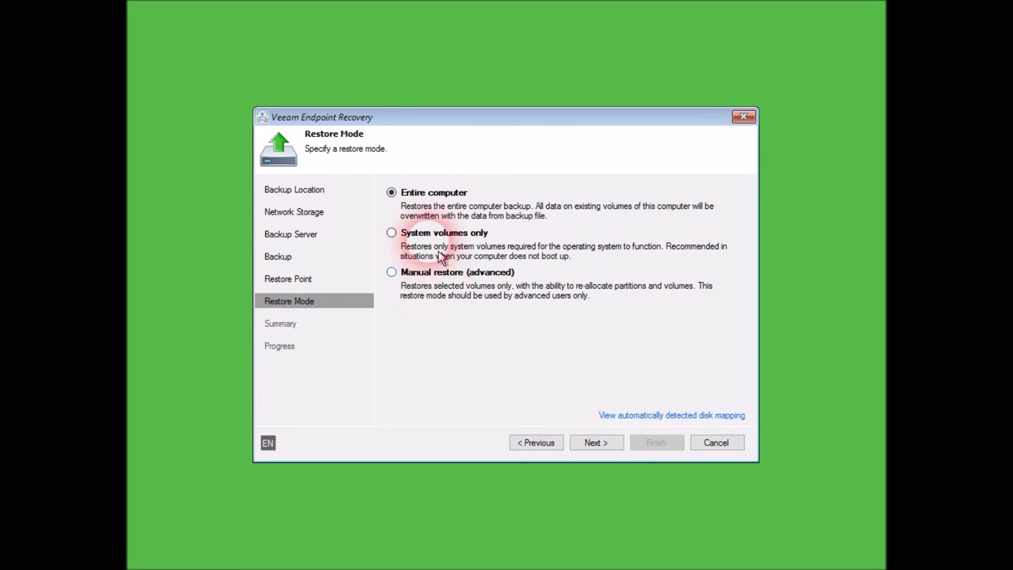
click(597, 443)
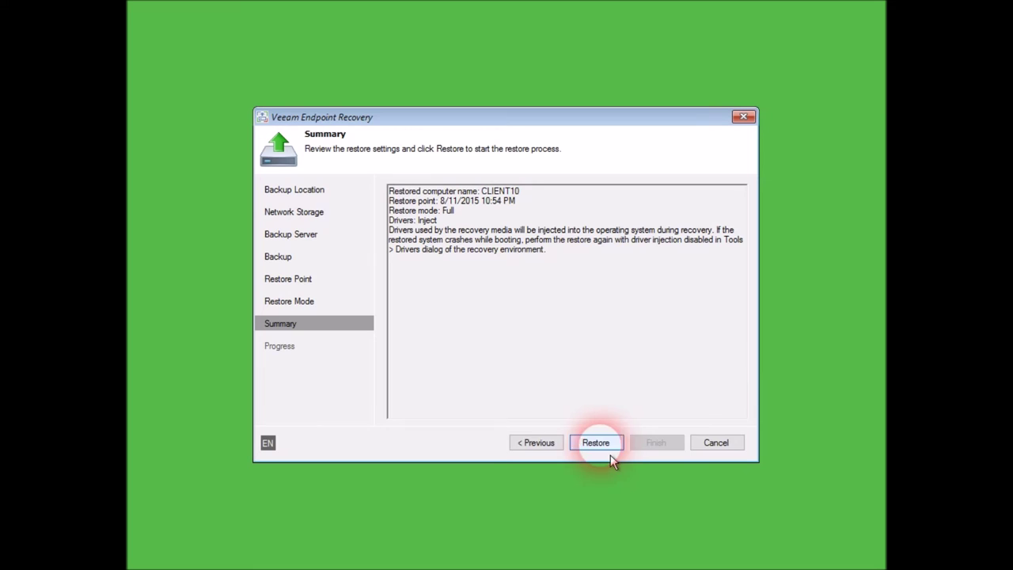
click(538, 446)
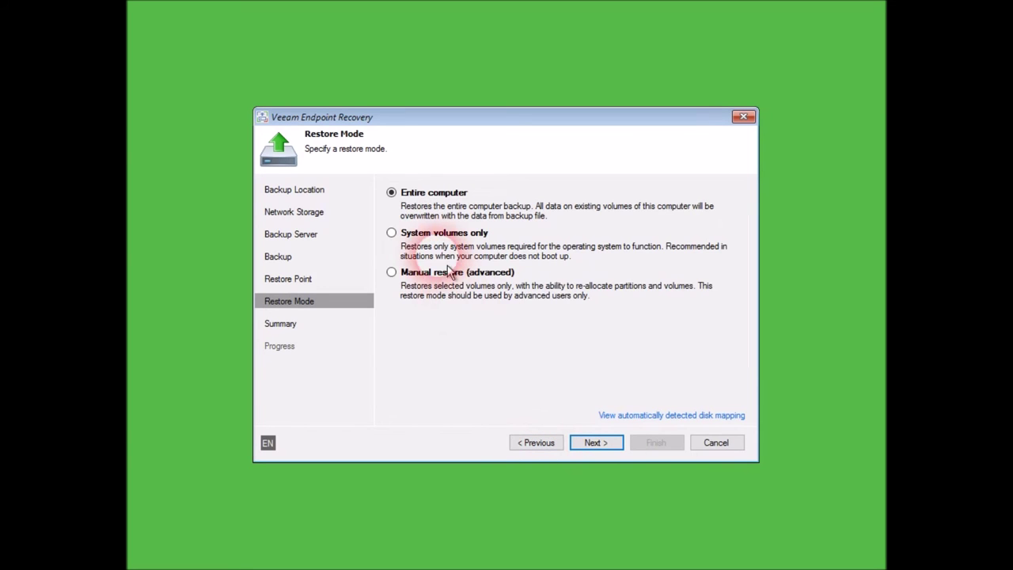
click(393, 273)
click(603, 447)
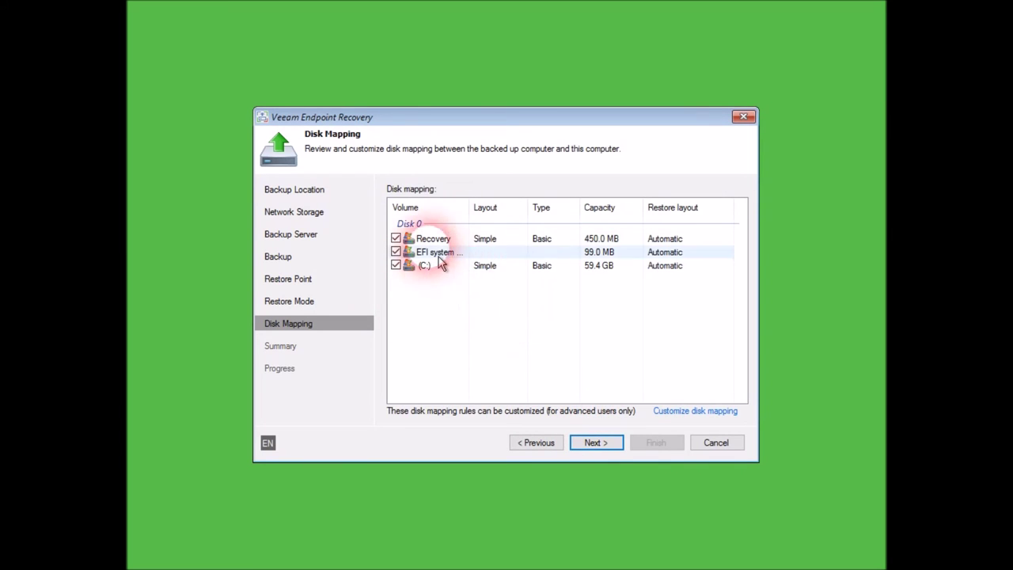
Step: Restore all Disk 0 volumes with the automatic disk mapping, allowing existing volumes to be overwritten, and finish the recovery wizard
click(598, 448)
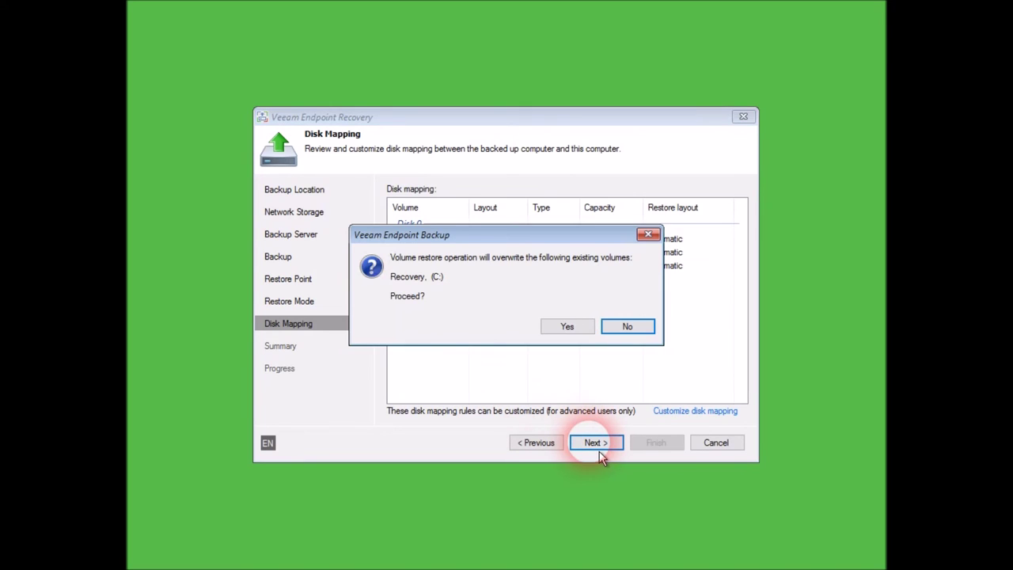
click(563, 326)
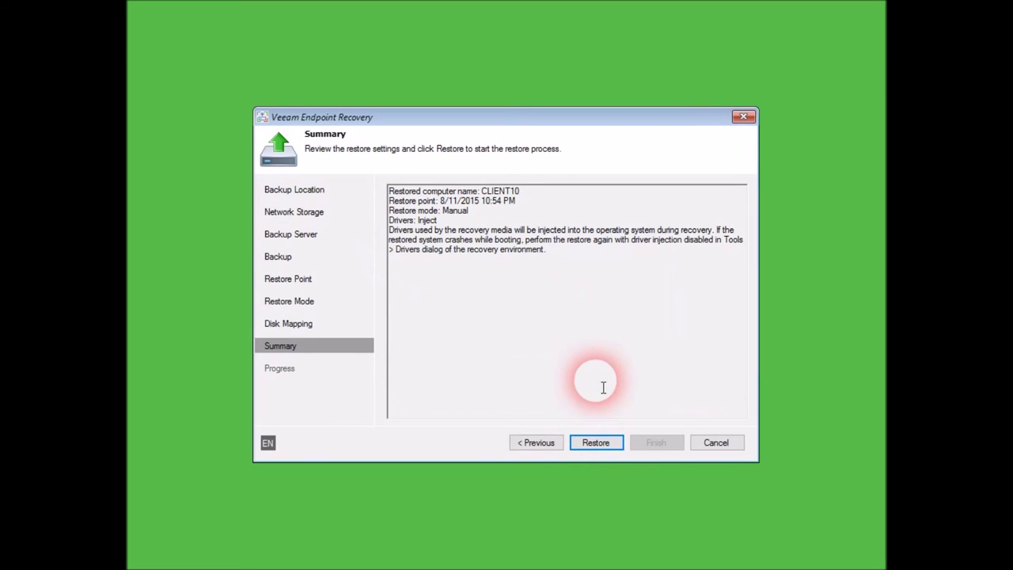
click(611, 448)
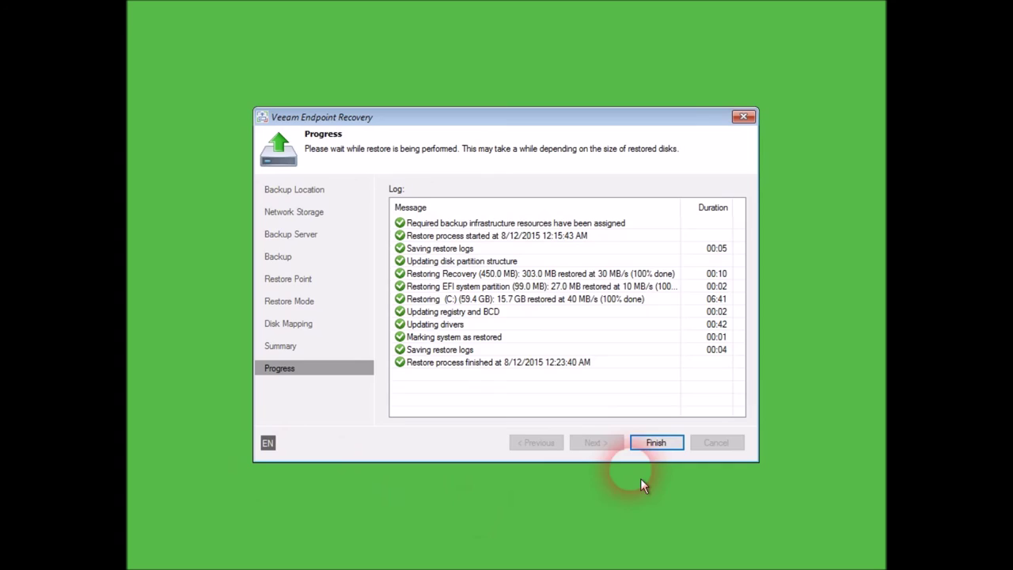
click(660, 454)
click(537, 317)
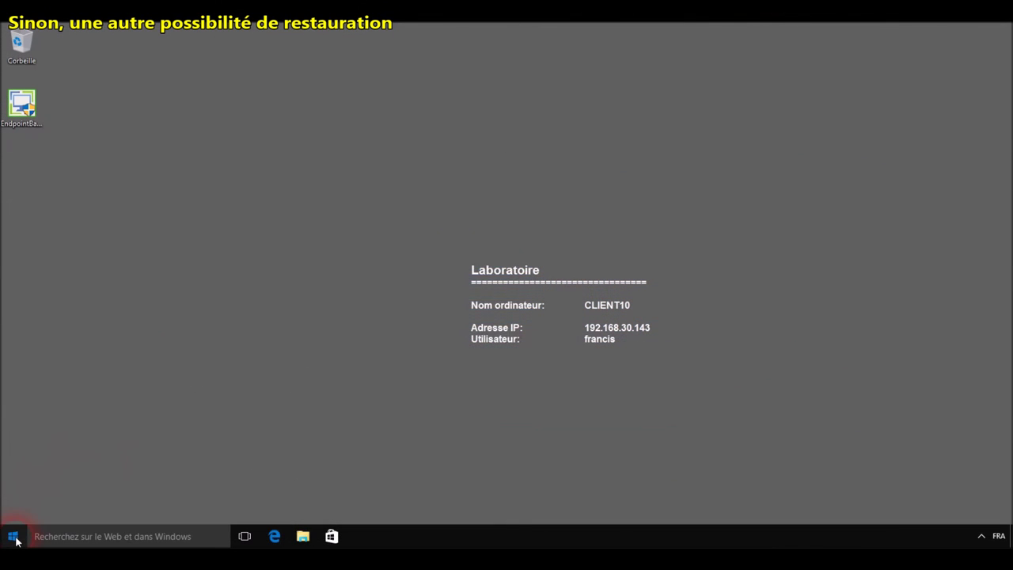
Step: On the CLIENT10 desktop, launch File Level Restore from the Veeam applications
click(13, 537)
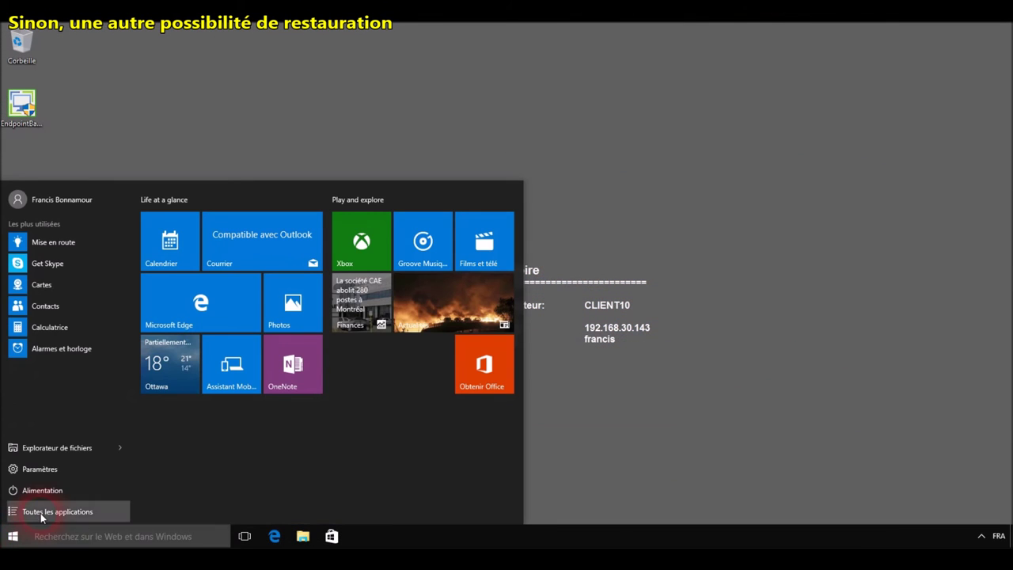
click(41, 512)
drag(137, 255, 103, 457)
click(24, 429)
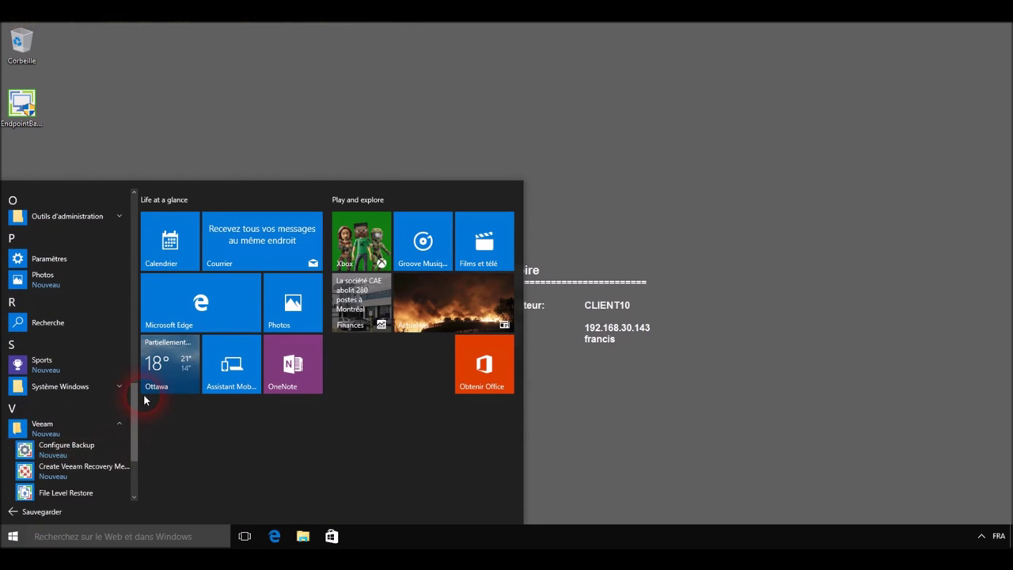
drag(127, 388, 132, 430)
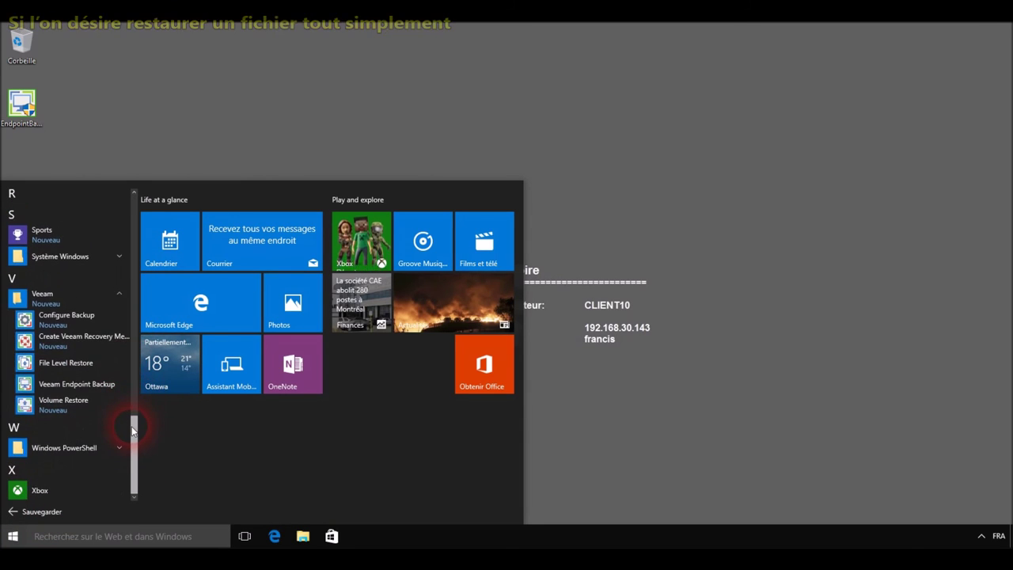
click(88, 372)
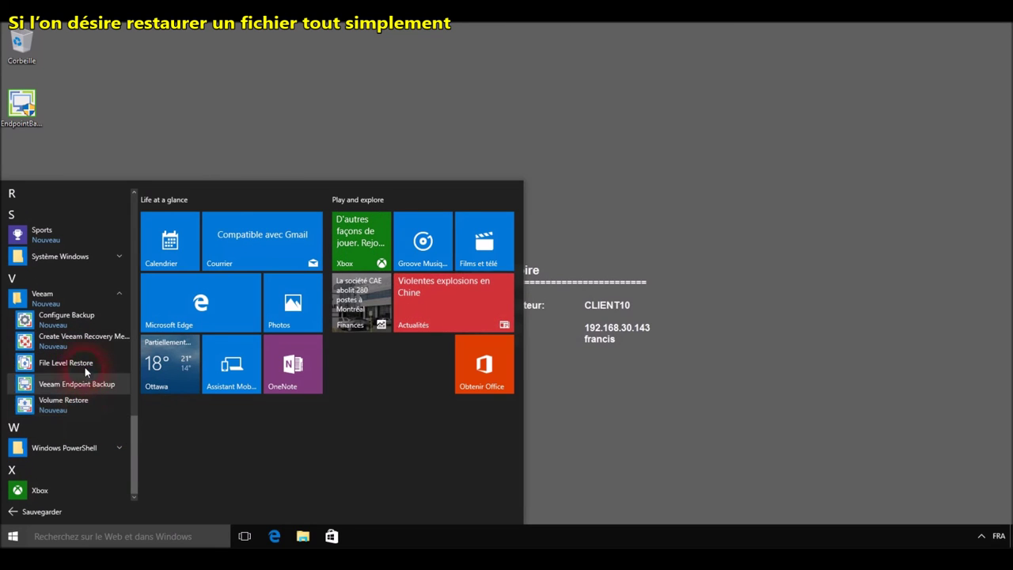
click(62, 375)
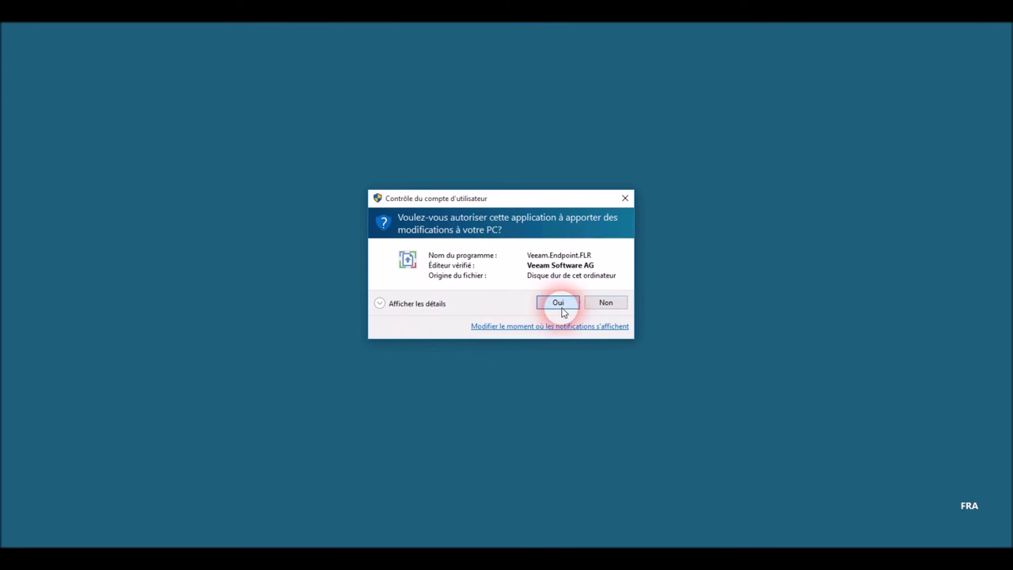
Step: Allow File Level Restore to make changes and open the CLIENT10 restore point of 11/08/2015 23:54 in the Backup Browser
click(561, 304)
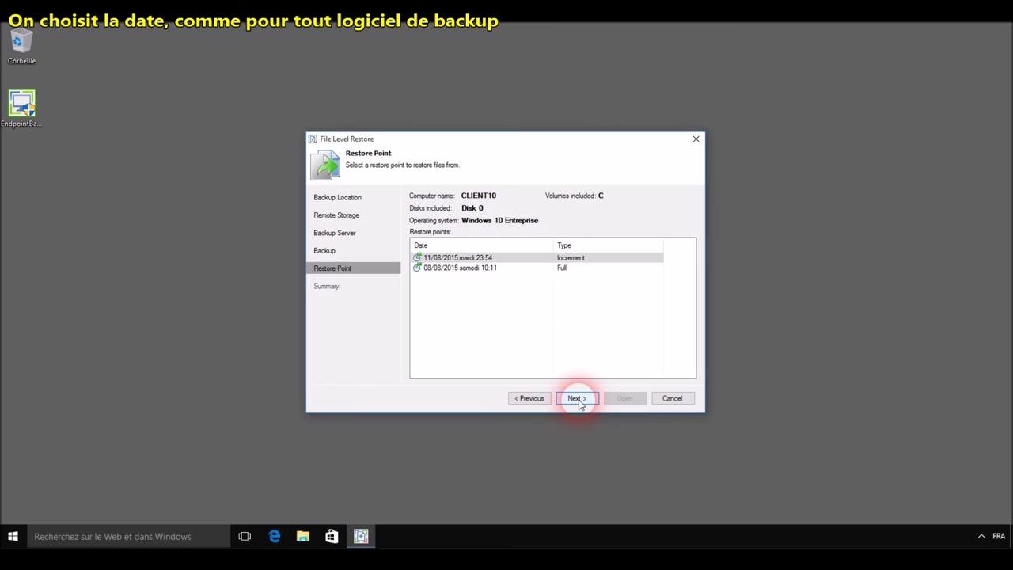
click(577, 399)
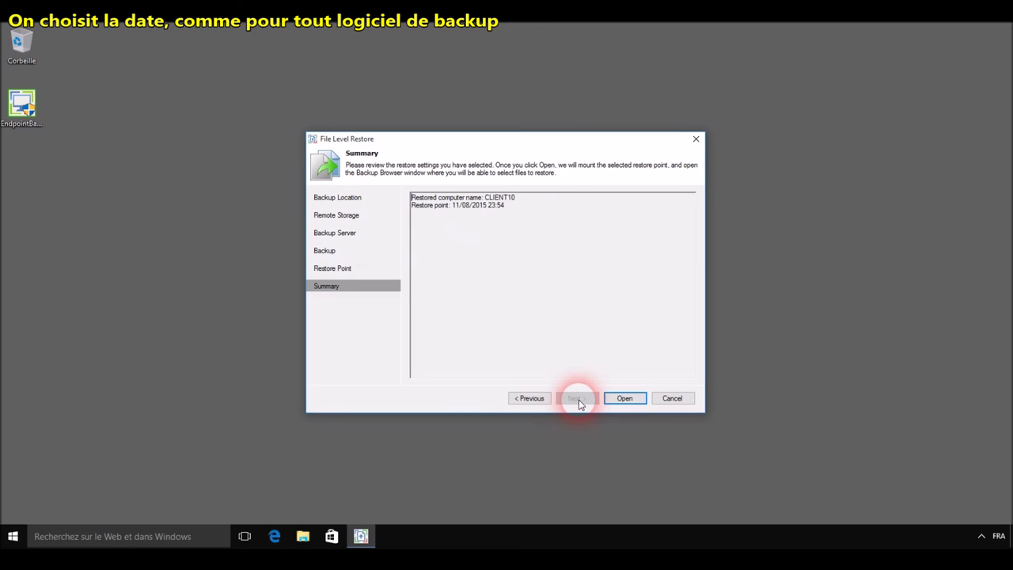
click(618, 400)
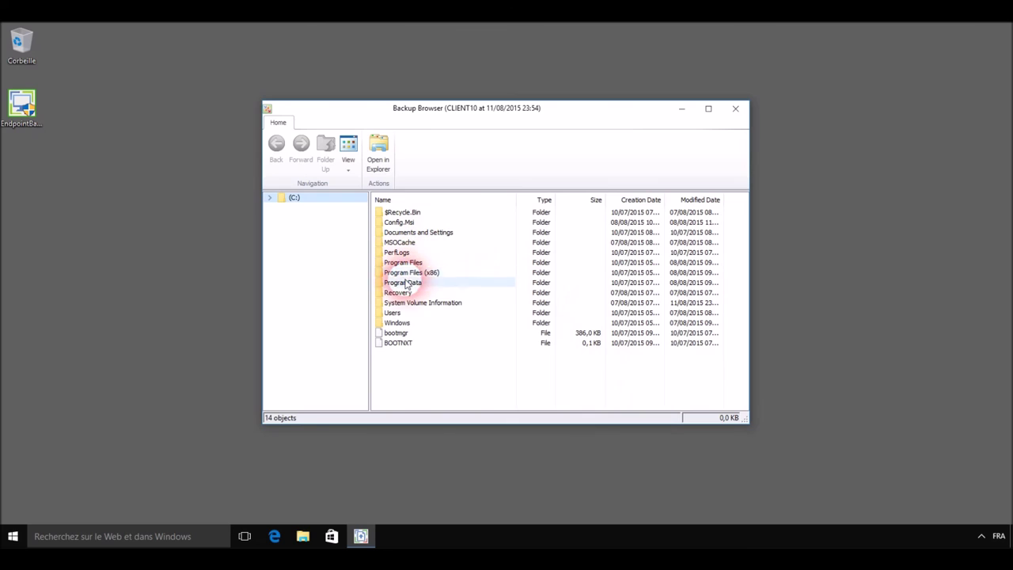
Step: Browse the backed-up C: volume to the My Pictures folder within the user profile's Documents folder
click(405, 272)
double_click(396, 312)
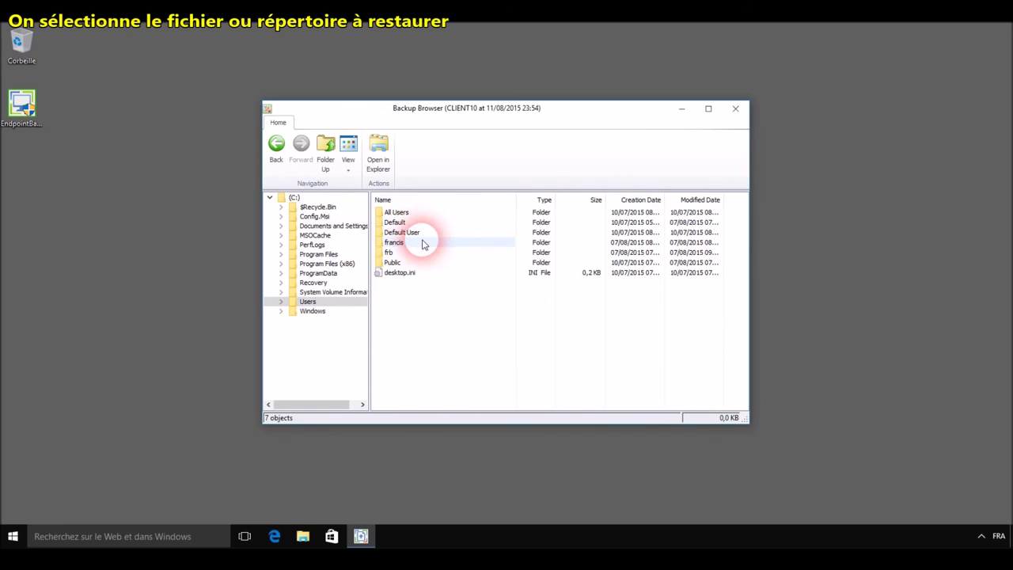
double_click(392, 242)
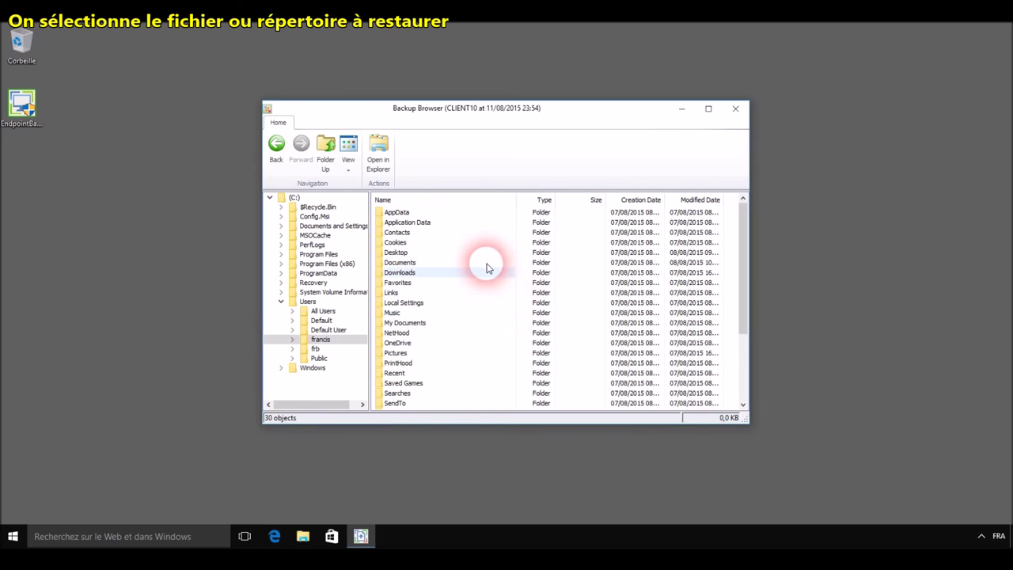
double_click(410, 262)
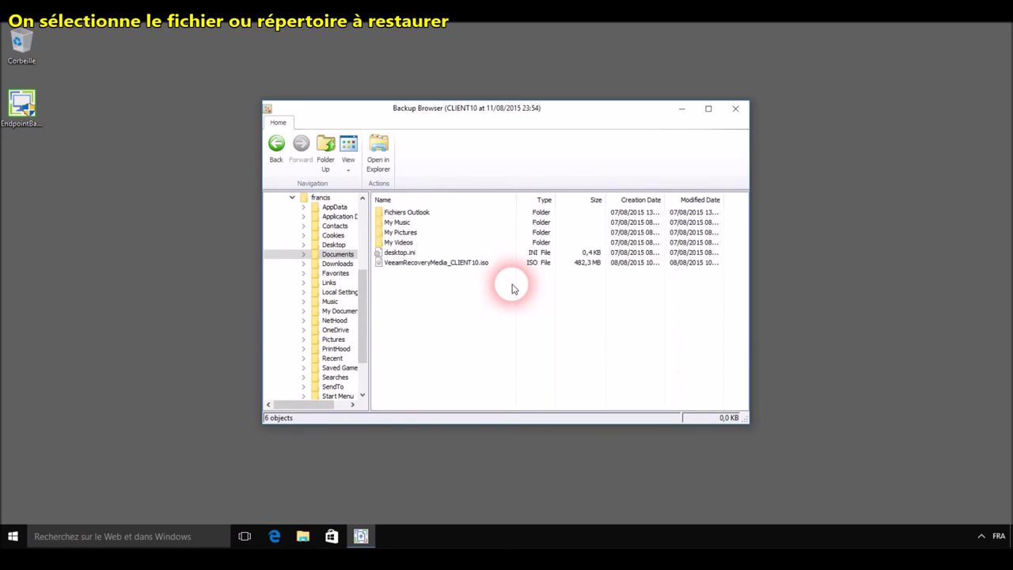
click(410, 244)
double_click(410, 244)
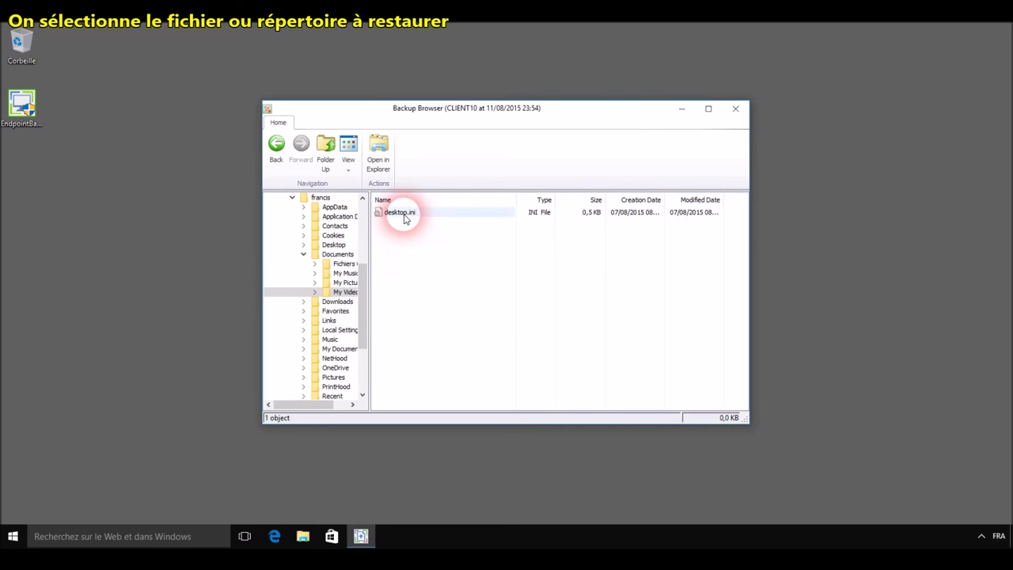
click(348, 274)
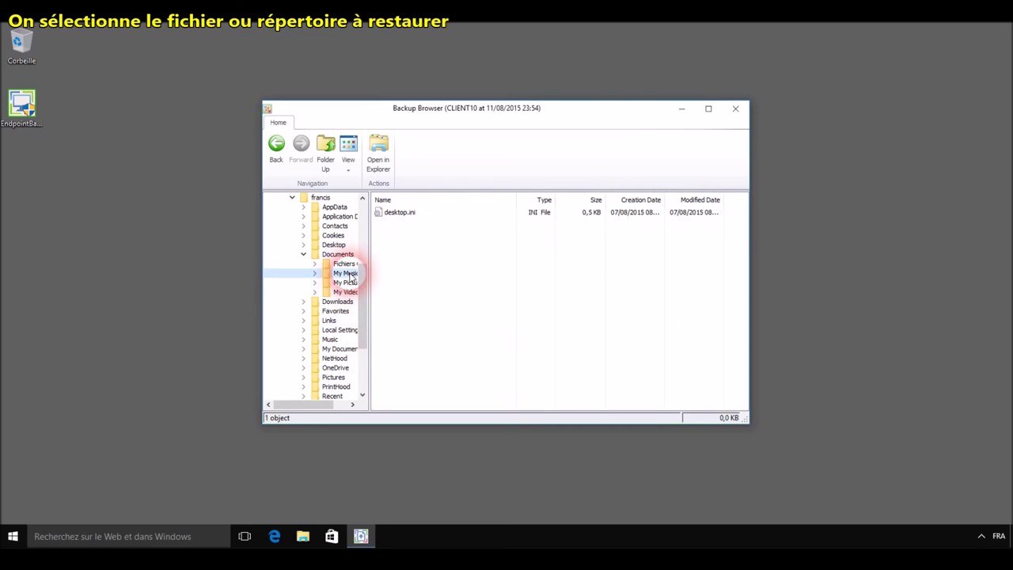
click(345, 283)
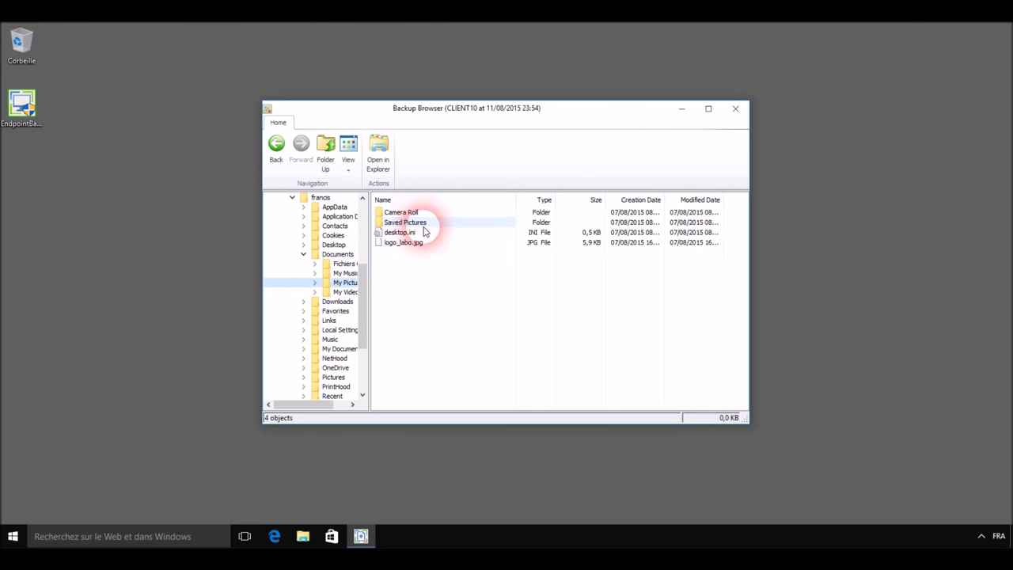
Step: Start copying logo_labo.jpg from the backed-up My Pictures folder to another location with Copy To
click(425, 226)
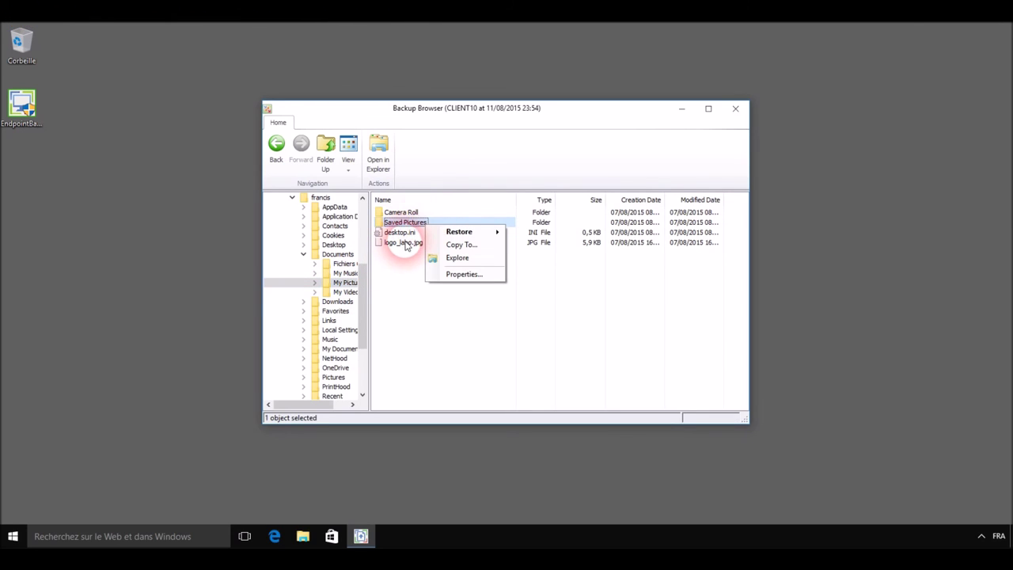
click(406, 244)
click(468, 250)
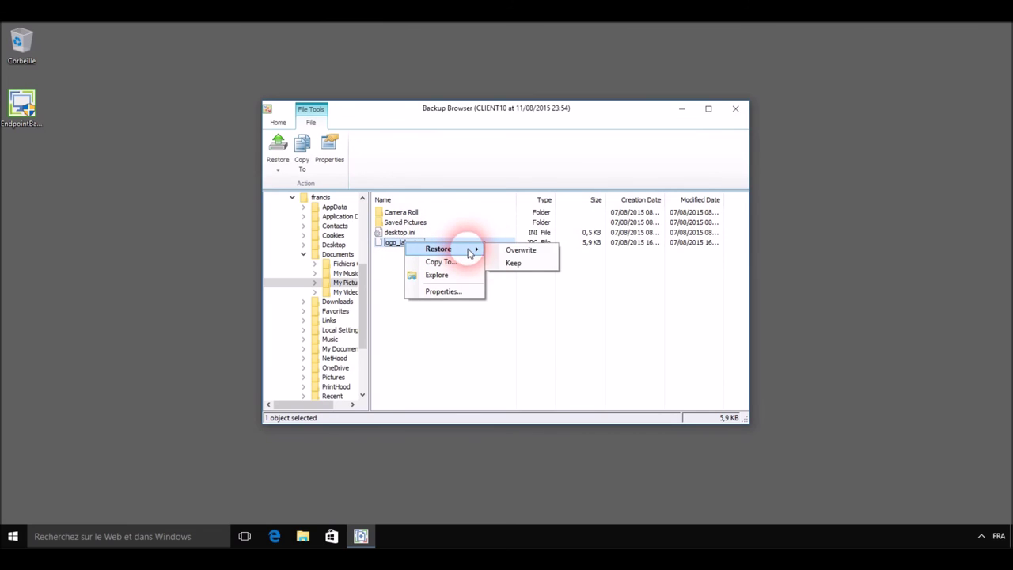
click(544, 252)
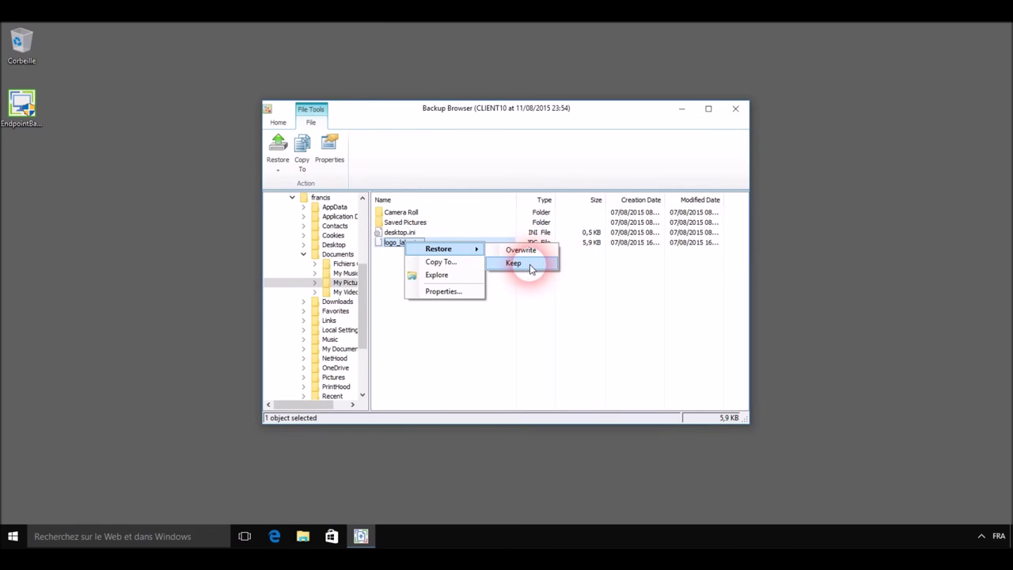
click(449, 262)
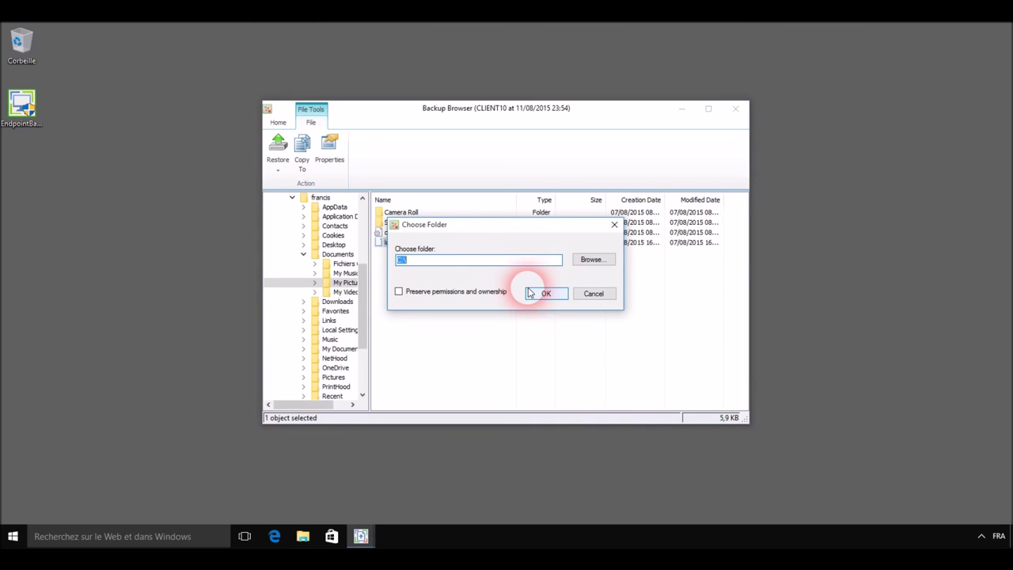
Step: Create a folder named restauration on the local C: disk and copy the file there with permissions and ownership preserved
click(591, 262)
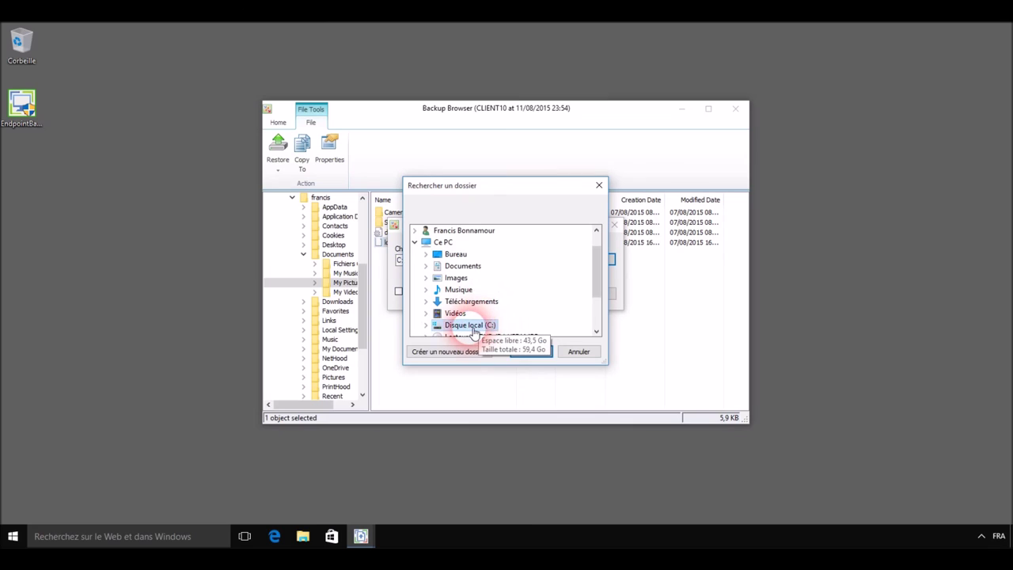
double_click(472, 326)
scroll(525, 301, down, 1)
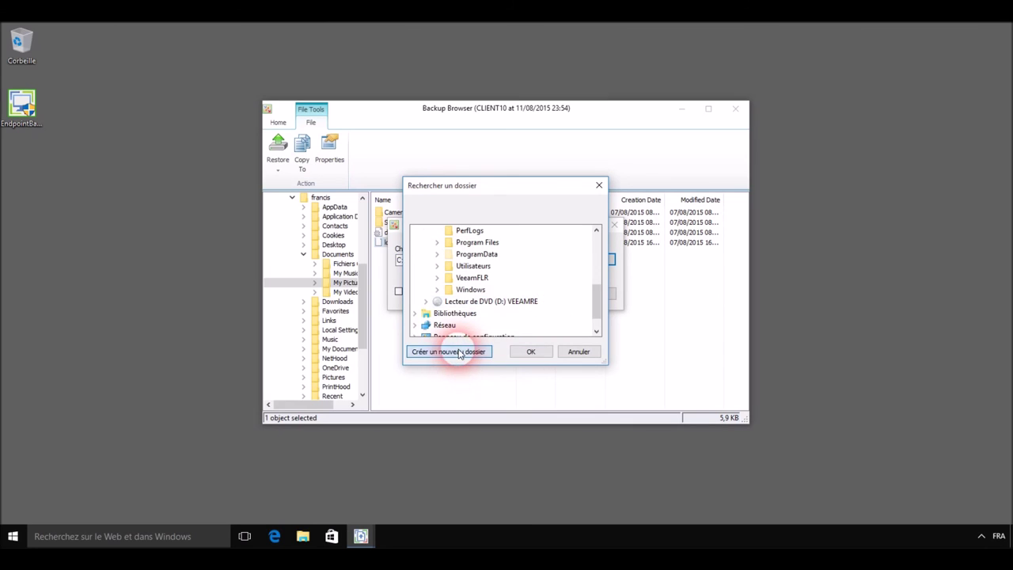
click(450, 352)
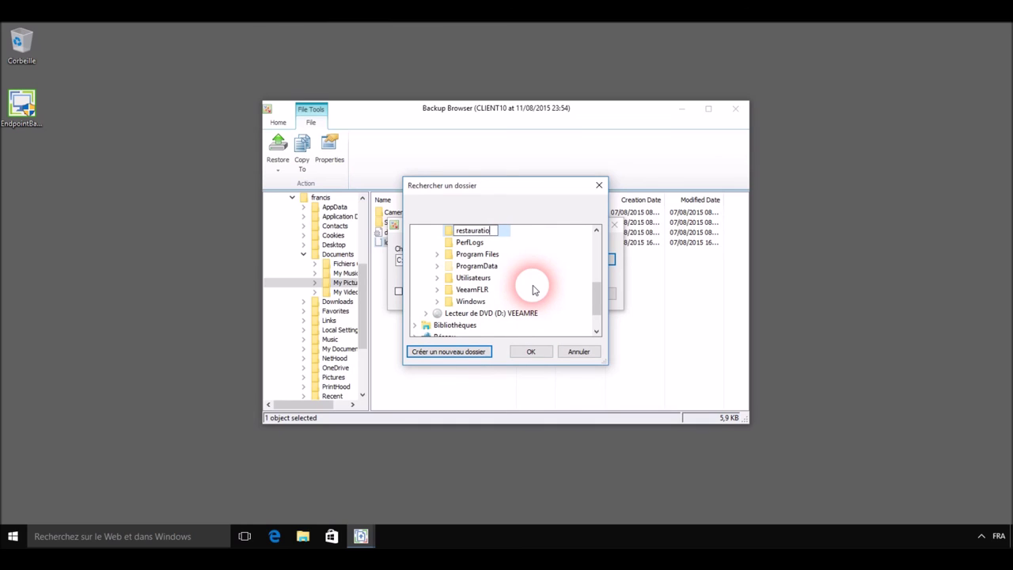
click(539, 353)
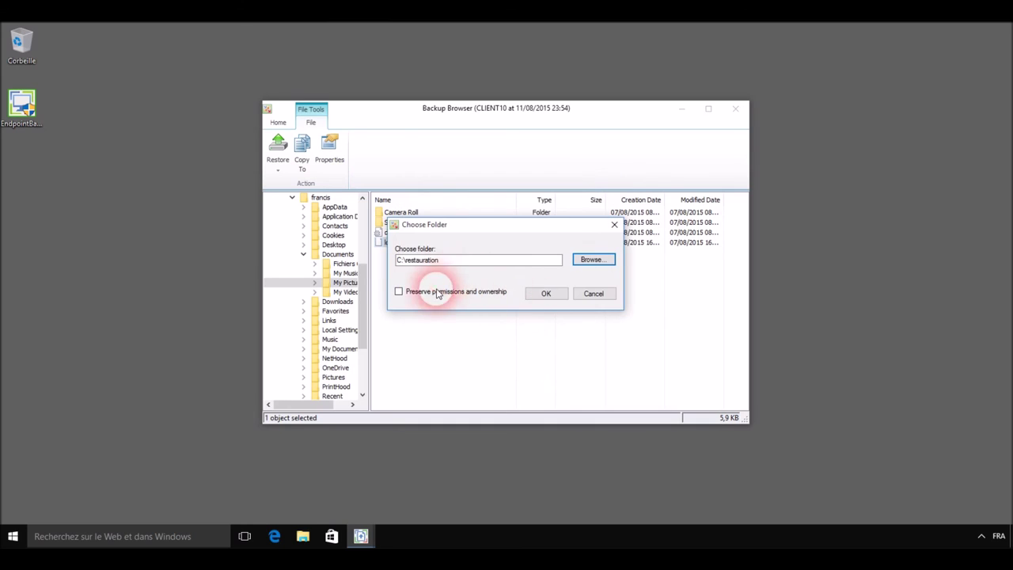
click(473, 292)
click(545, 294)
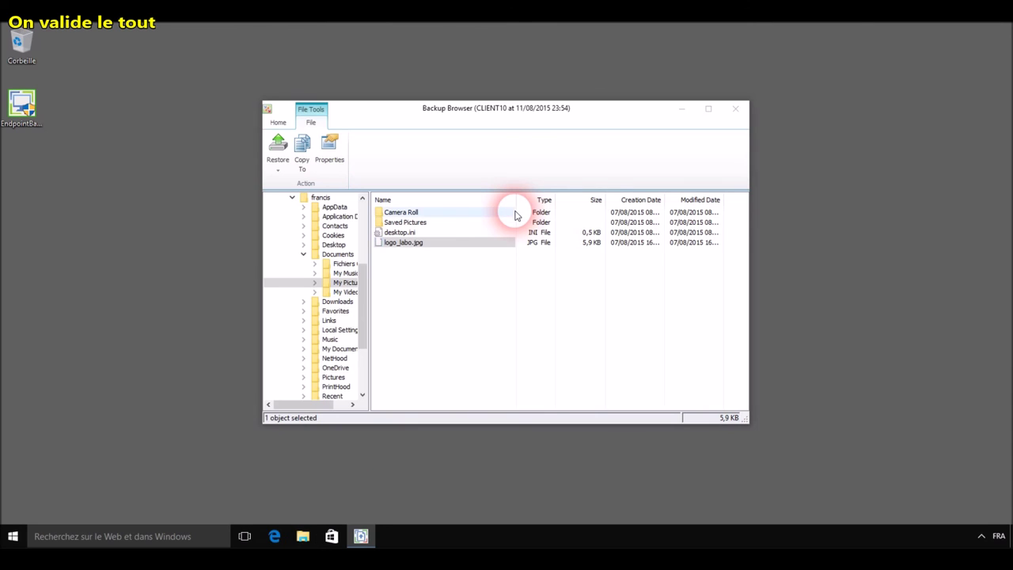
Step: Switch to File Explorer and check the restored logo_labo.jpg in the C:\restauration folder
key(super+e)
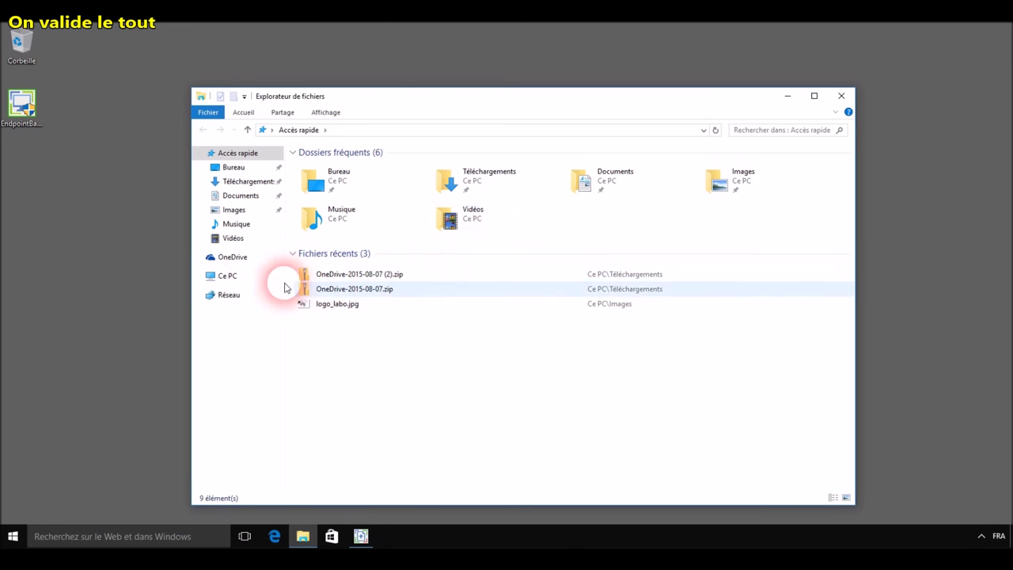
click(229, 276)
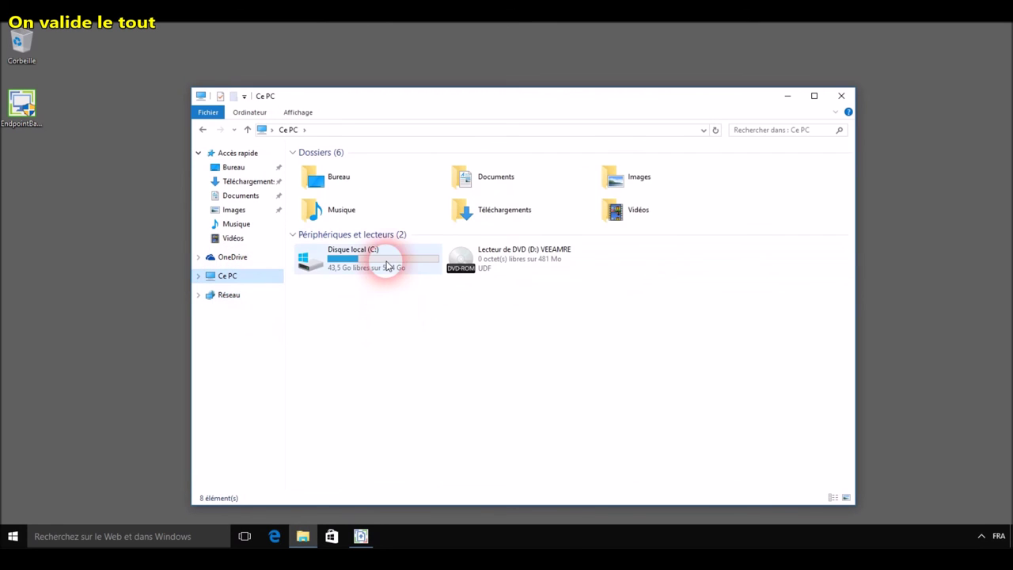
double_click(388, 266)
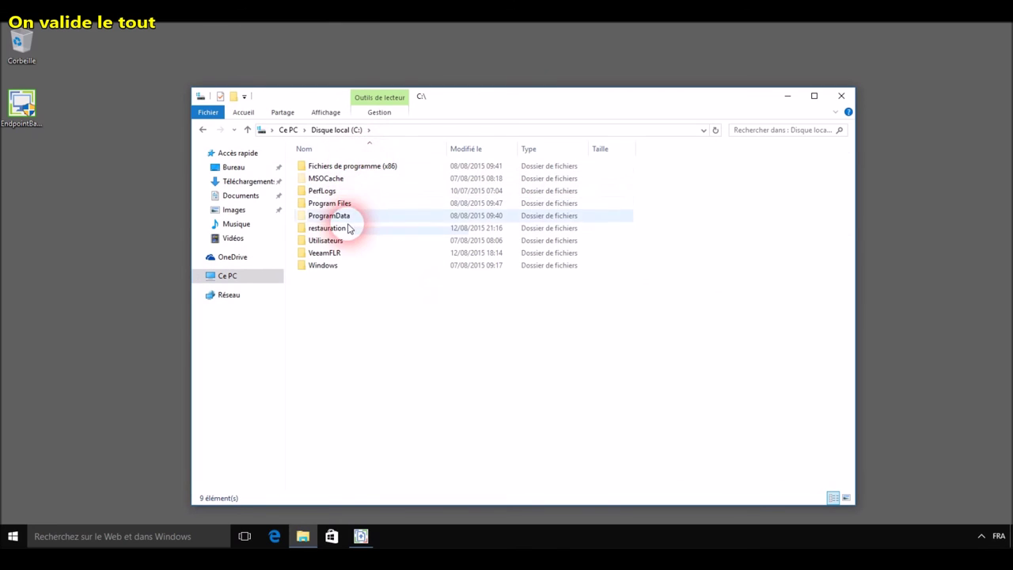
double_click(351, 226)
click(324, 186)
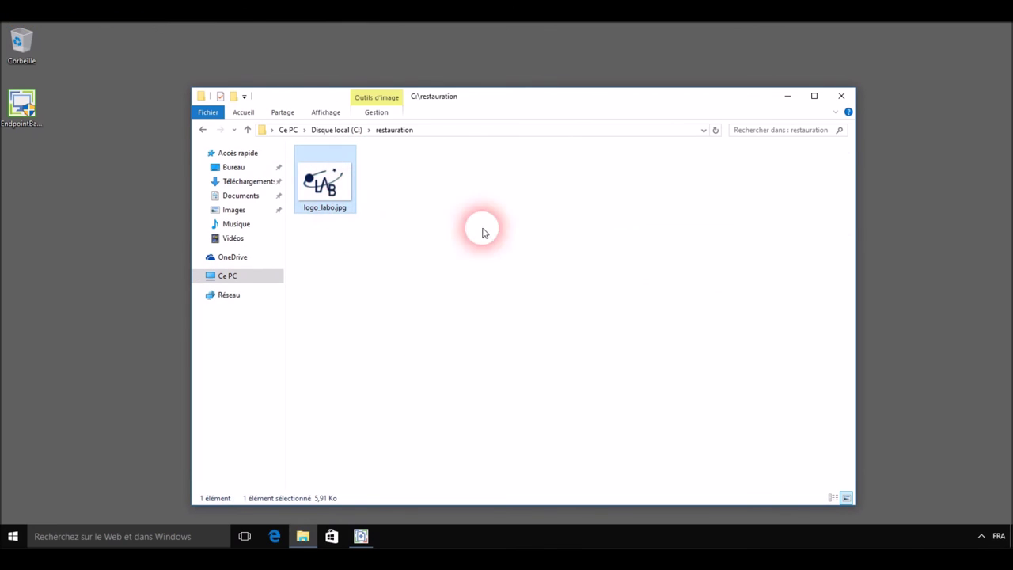